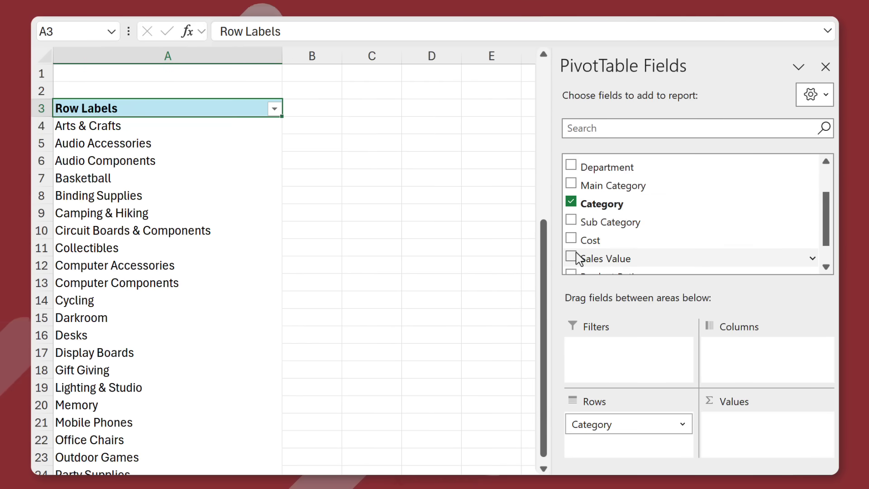
Add Sales Value as a summed field to the category pivot table.
left_click(571, 258)
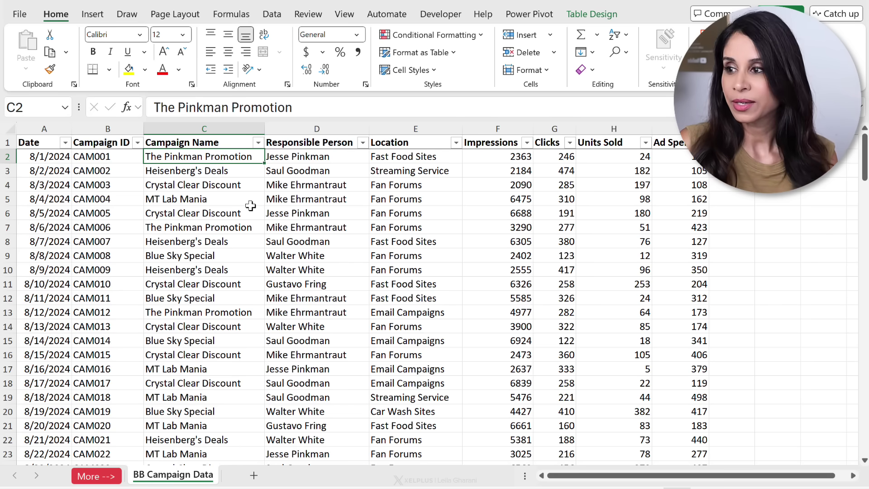
left_click(183, 183)
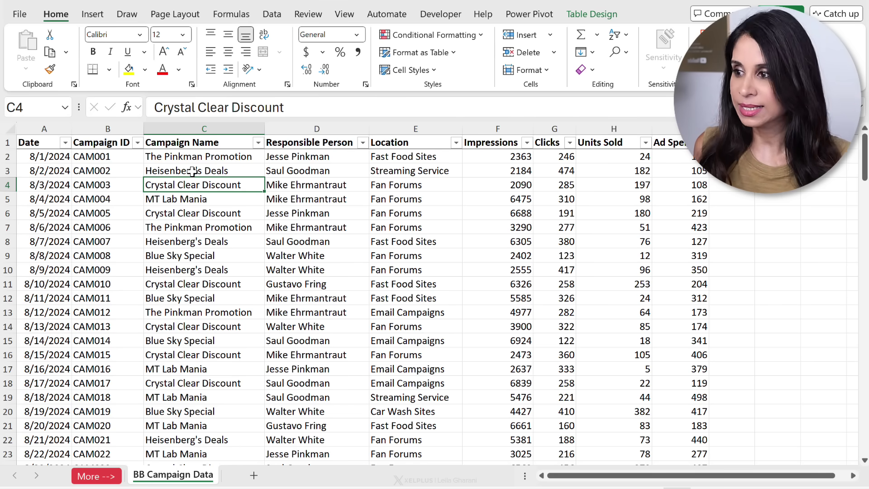
left_click(193, 171)
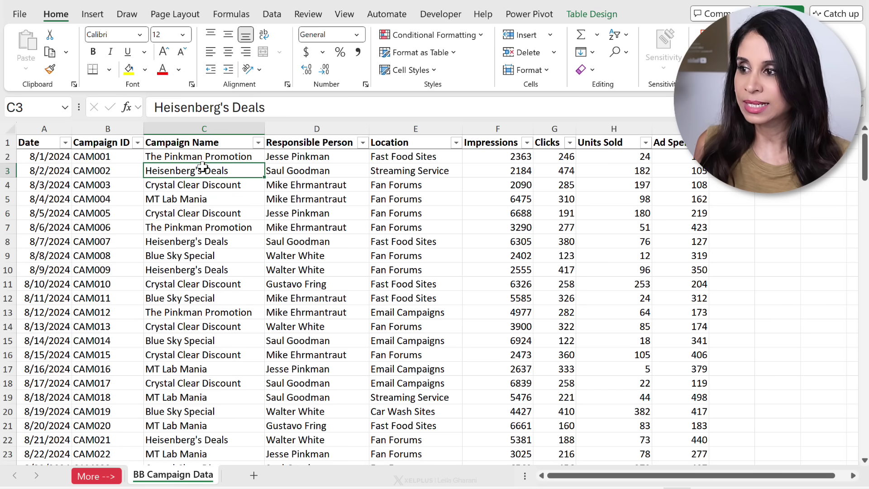
left_click(350, 174)
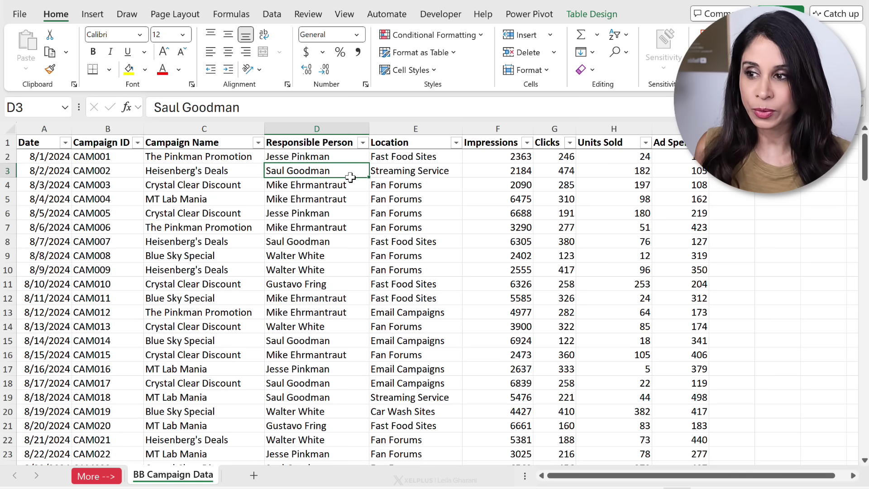
left_click(416, 173)
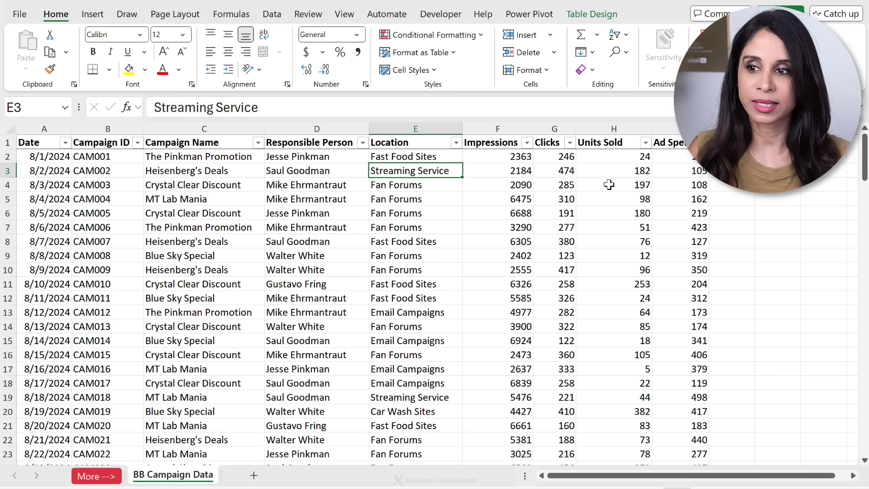
left_click(670, 183)
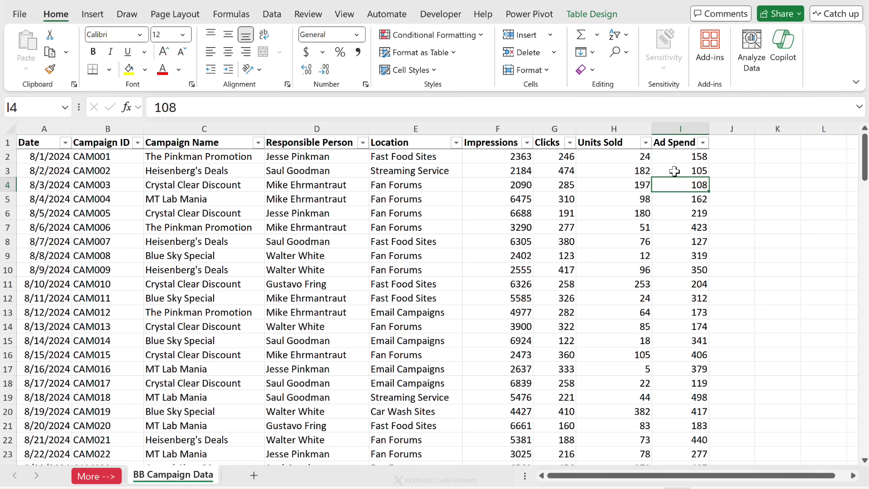
key("ctrl+Down")
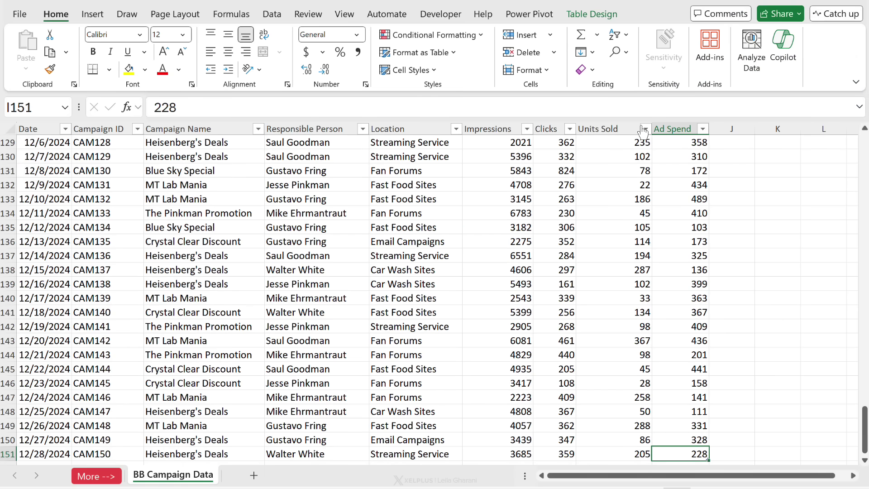
scroll(261, 268, "down", 2)
left_click(157, 329)
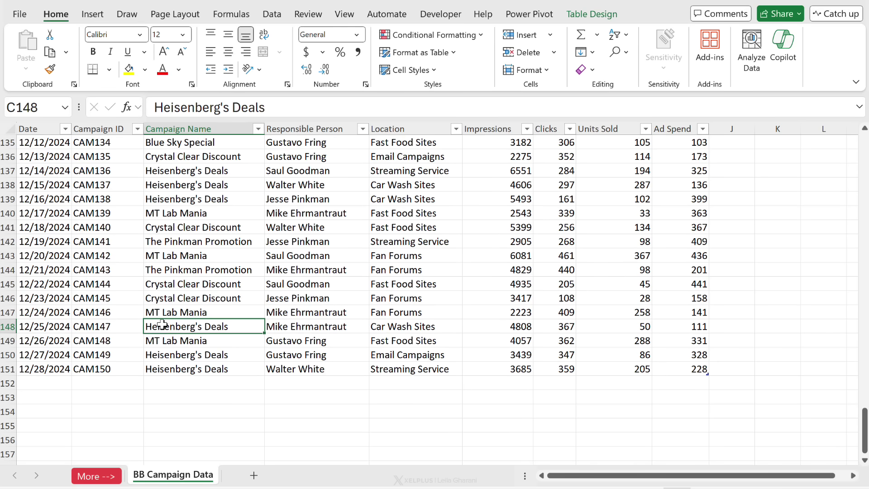
left_click(591, 14)
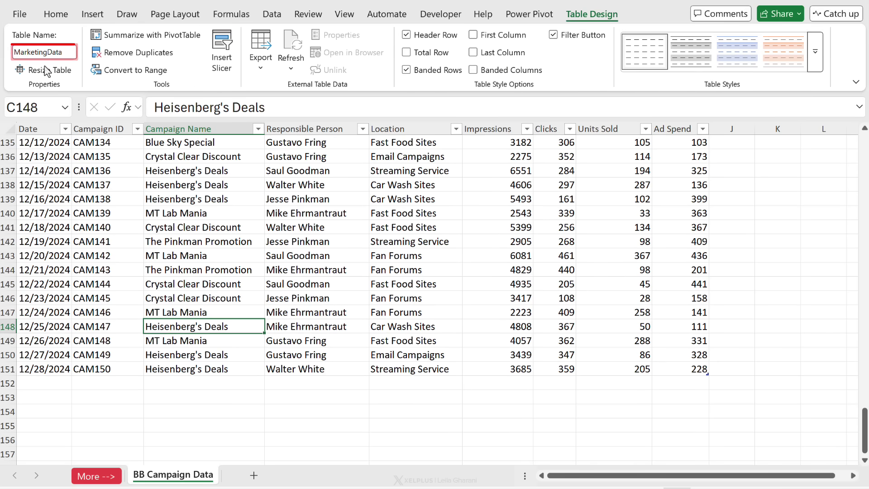
left_click(175, 213)
key("ctrl+Up")
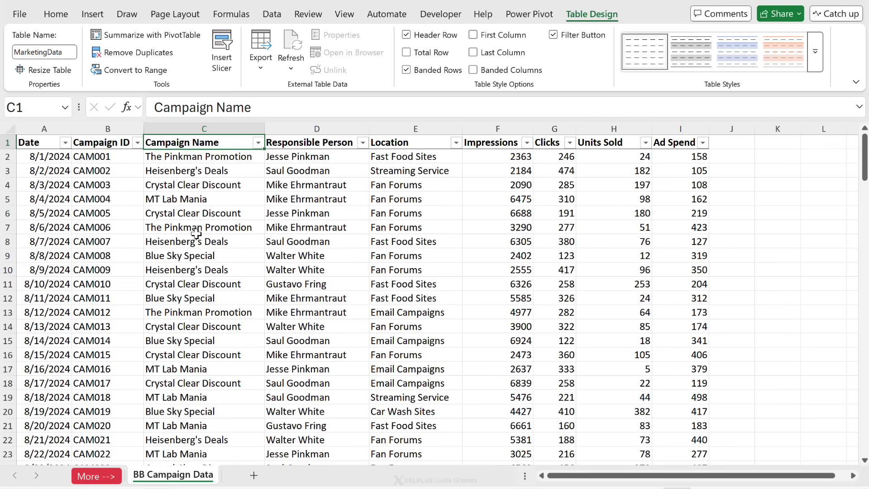
key("Down")
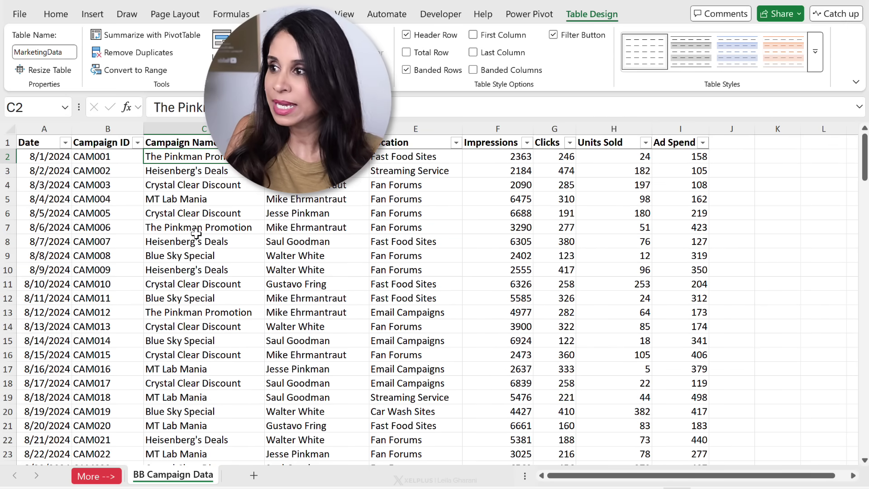
Bring up the Recommended PivotTables suggestions from the Insert ribbon.
left_click(92, 14)
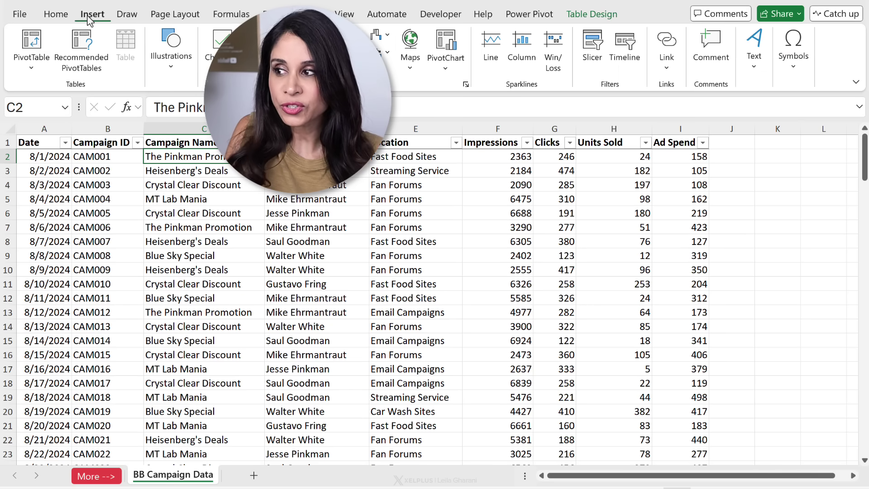
left_click(80, 61)
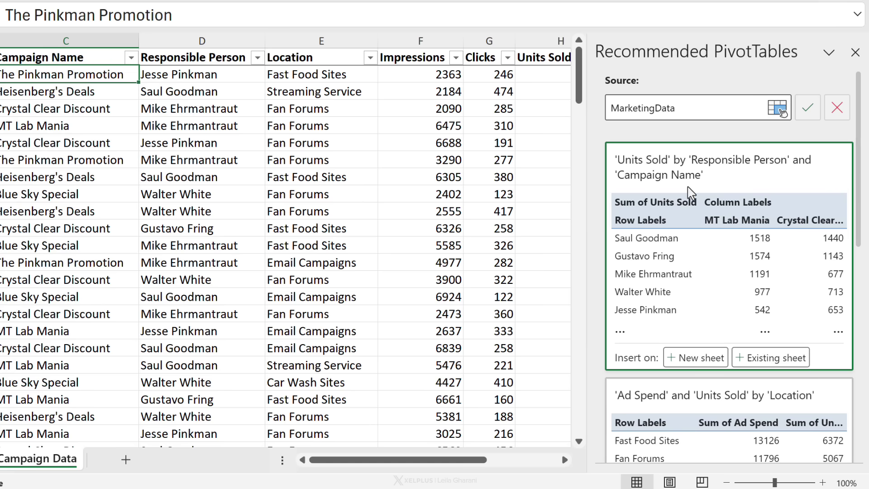
scroll(688, 192, "down", 4)
scroll(649, 154, "up", 1)
scroll(650, 154, "up", 1)
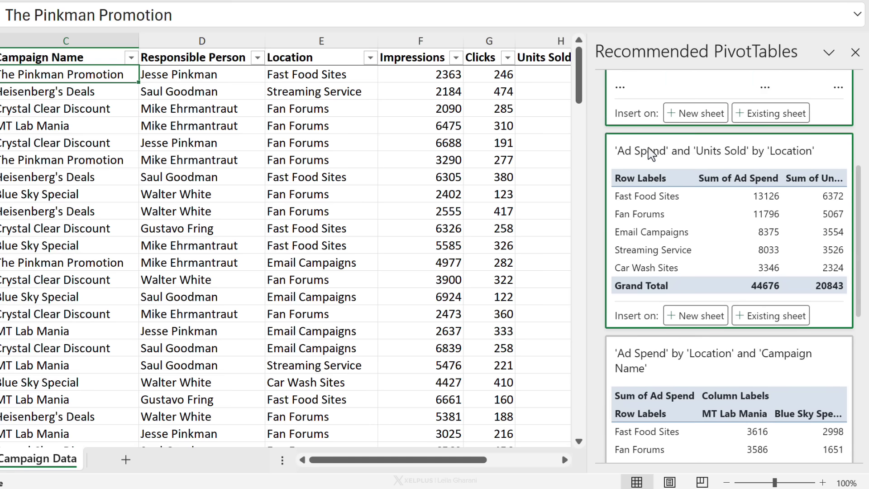
scroll(757, 185, "down", 3)
scroll(757, 185, "down", 3)
scroll(700, 272, "down", 2)
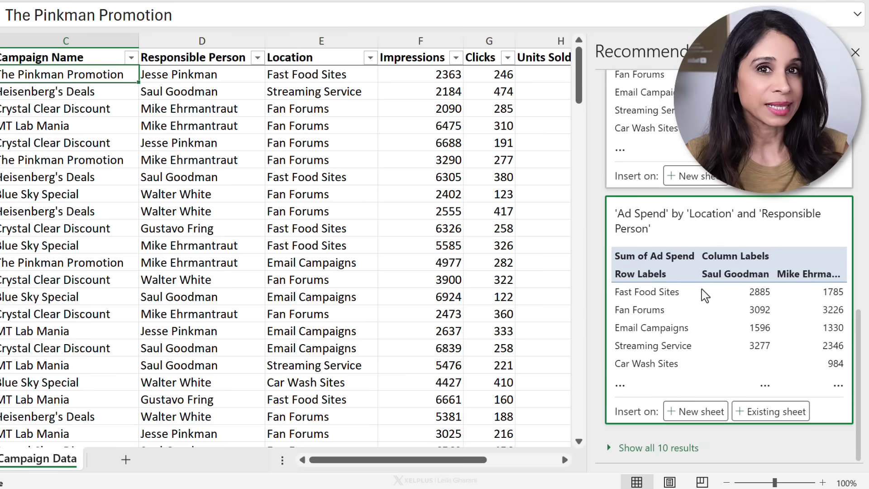
scroll(704, 301, "up", 4)
scroll(704, 301, "up", 4)
scroll(704, 301, "up", 4)
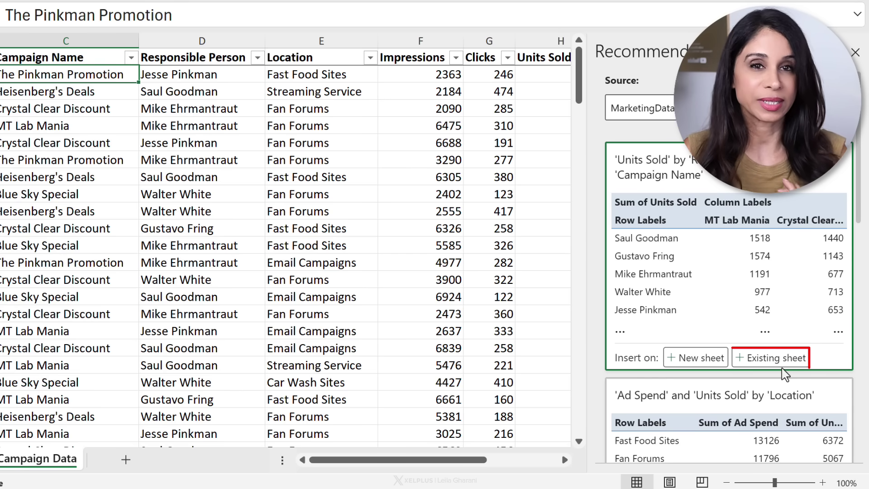
Insert the Units Sold pivot on a new sheet and add Location under Responsible Person.
left_click(689, 361)
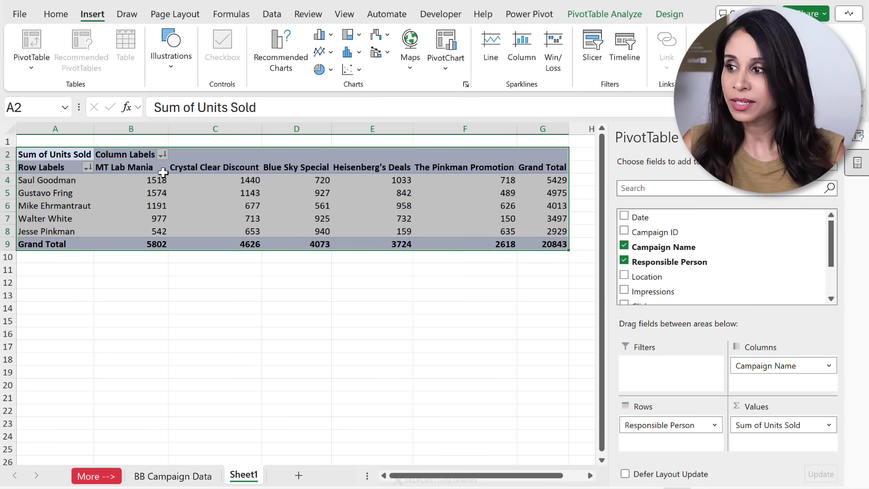
left_click(156, 193)
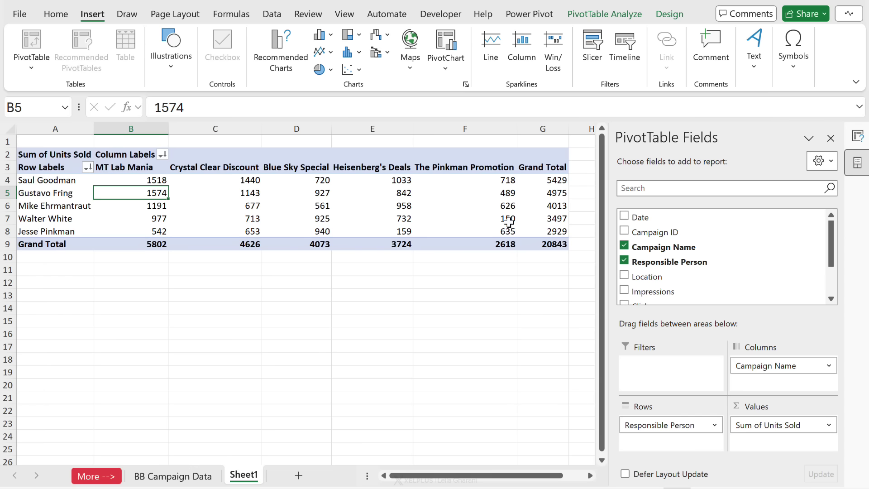
mouse_move(646, 276)
left_click_drag(643, 276, 676, 376)
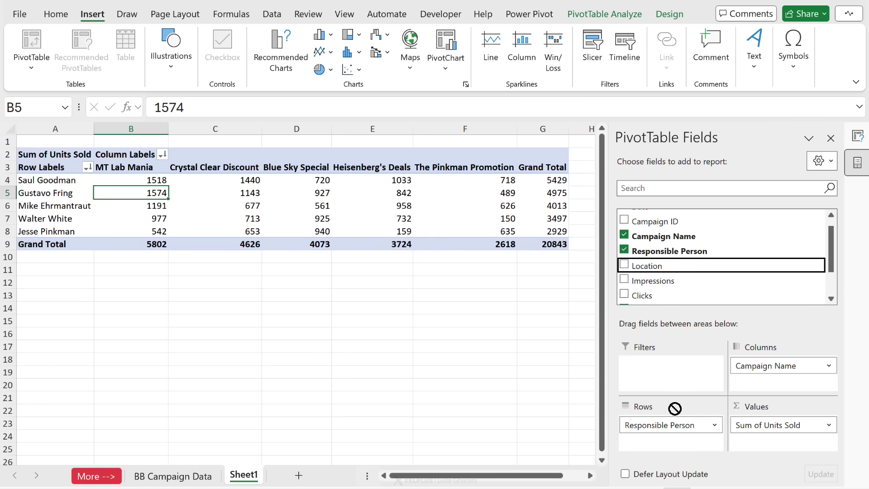
left_click_drag(674, 409, 671, 445)
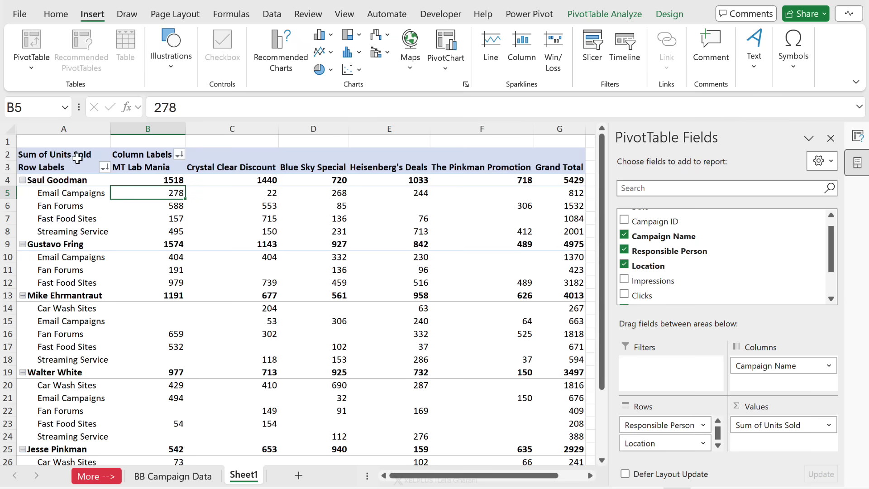
Remove Campaign Name from the columns and move Location into the columns.
left_click(146, 178)
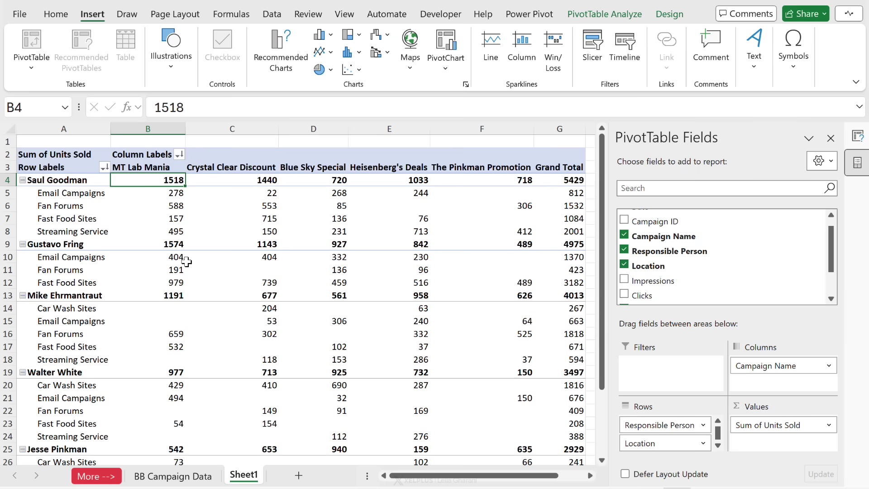
left_click_drag(777, 365, 727, 299)
left_click_drag(662, 443, 774, 390)
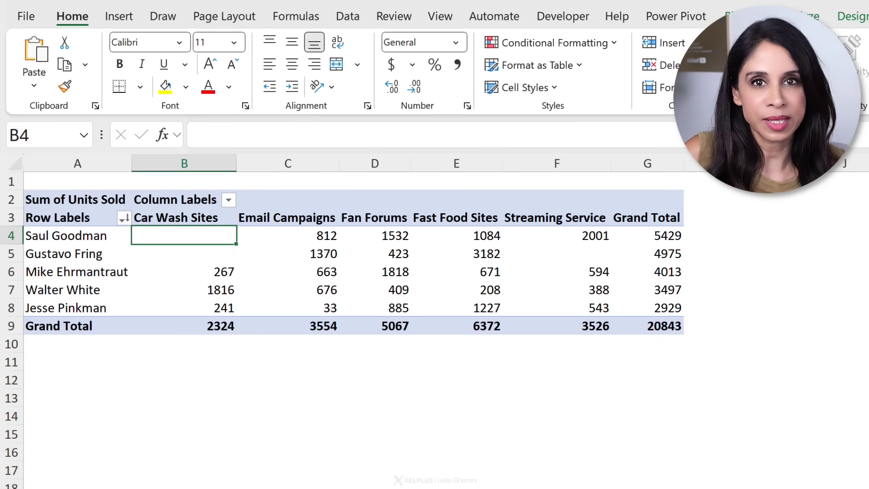
Give cell E5 (3182) a light orange fill with bold italic text.
left_click(460, 261)
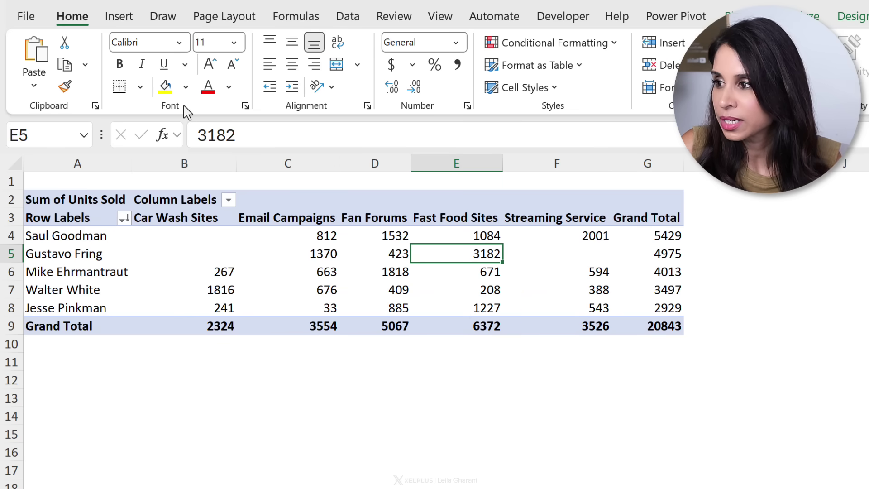
left_click(185, 86)
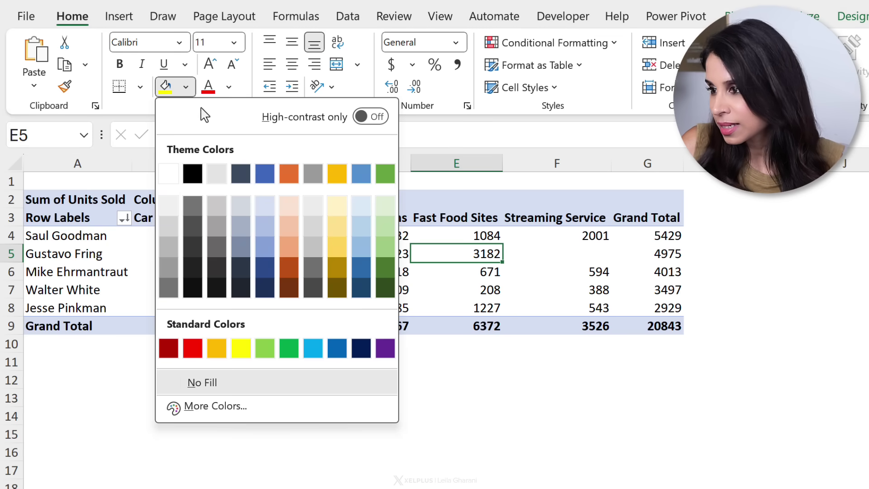
left_click(291, 206)
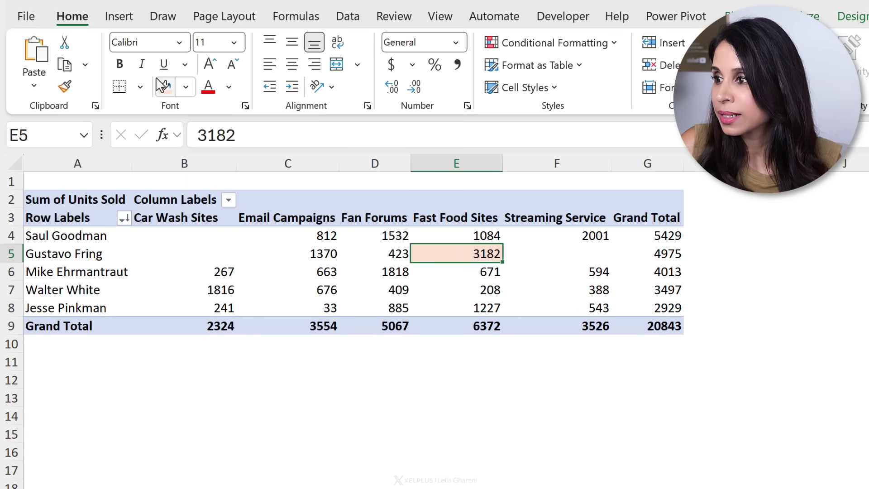
left_click(142, 65)
key("ctrl+b")
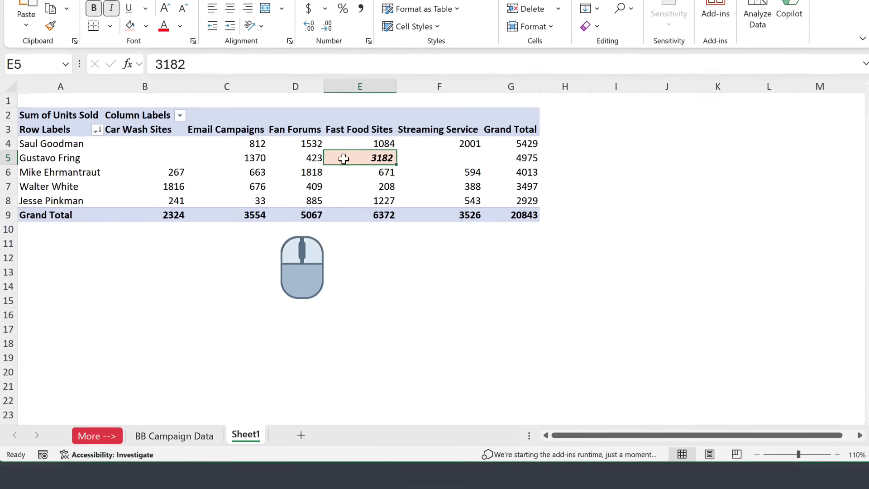
Show the field list, move Location to Rows and Responsible Person to Filters.
right_click(342, 158)
left_click(408, 438)
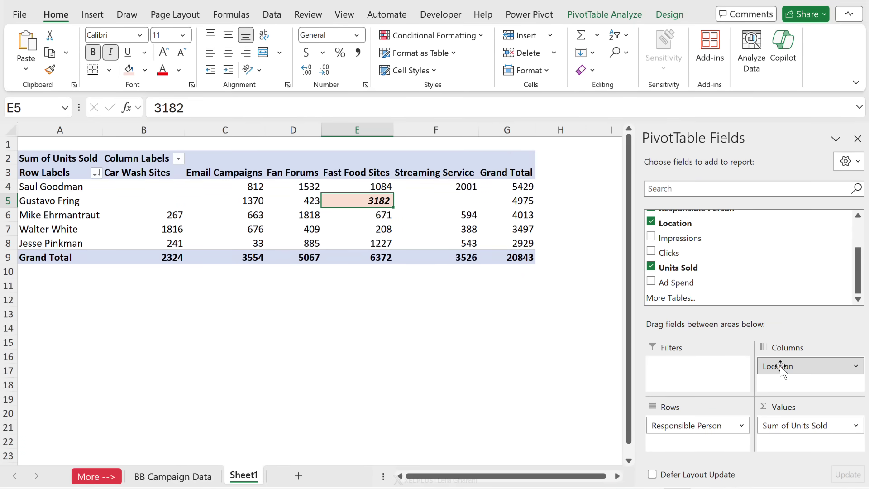
left_click_drag(781, 367, 700, 442)
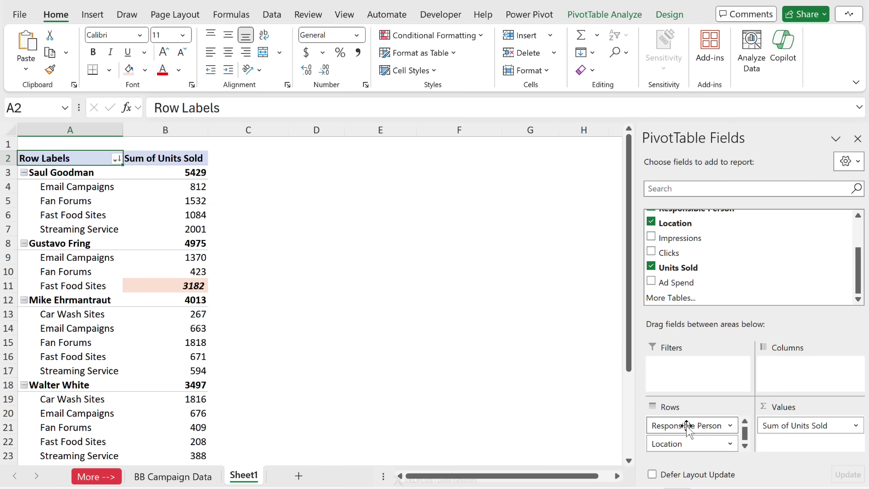
left_click_drag(687, 427, 690, 369)
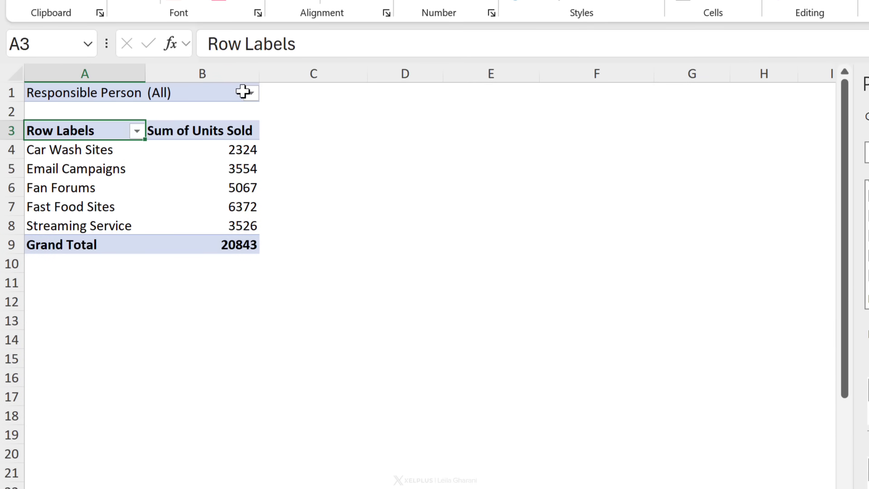
Set the Responsible Person filter to Gustavo Fring, then change it to Jesse Pinkman.
left_click(251, 94)
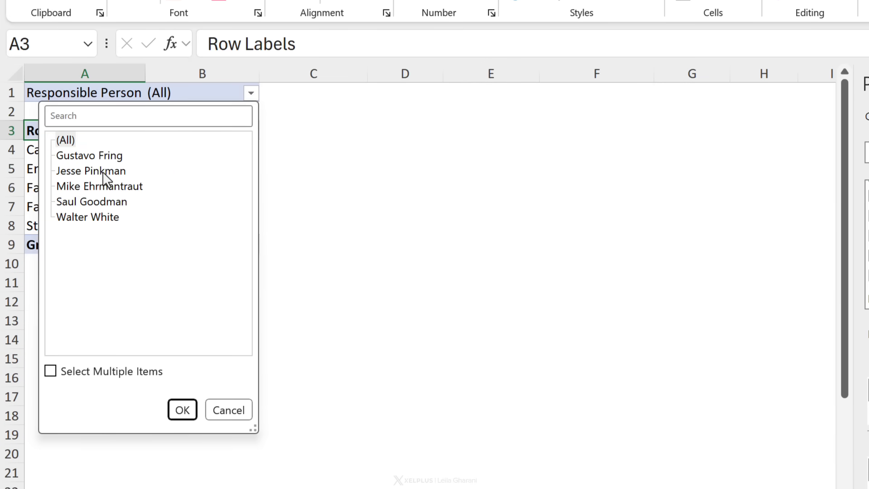
left_click(182, 410)
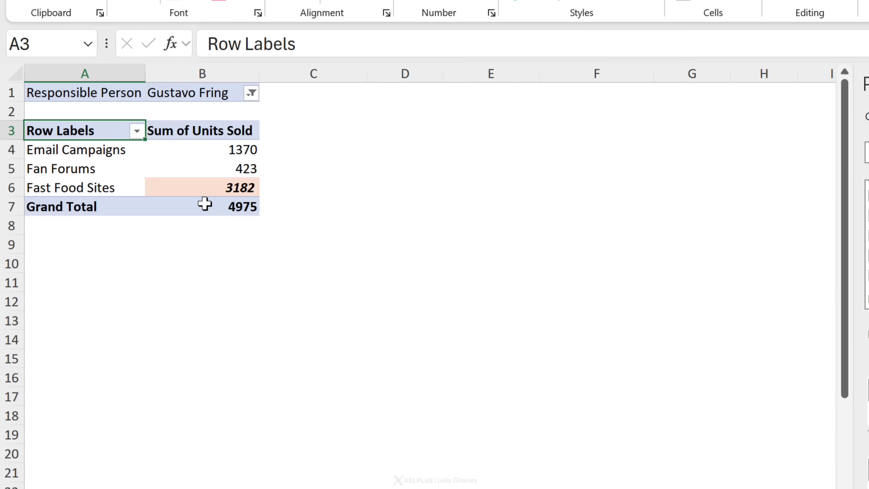
left_click(252, 94)
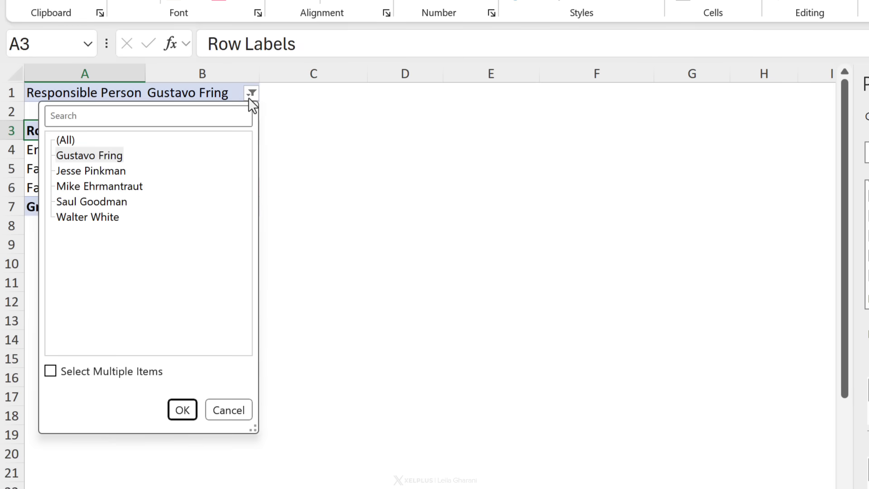
left_click(102, 171)
left_click(182, 410)
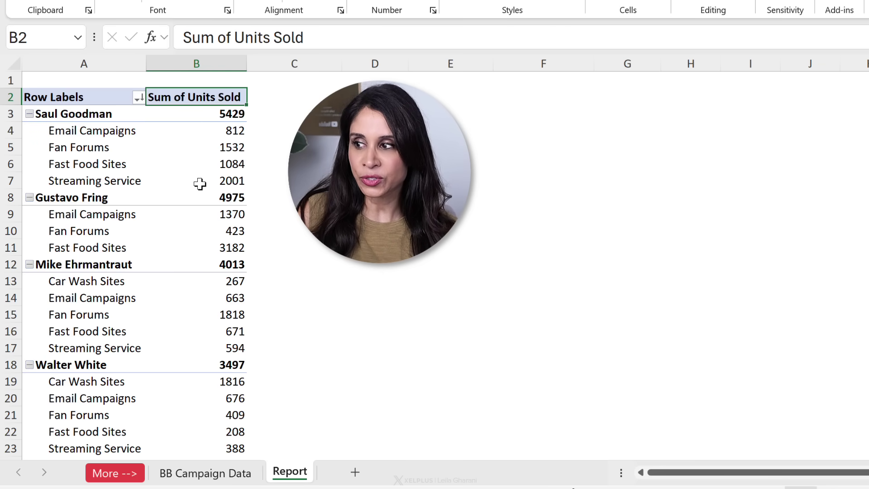
Review Saul Goodman's group label, the Fan Forums label and its 1,532 value.
left_click(90, 115)
left_click(89, 148)
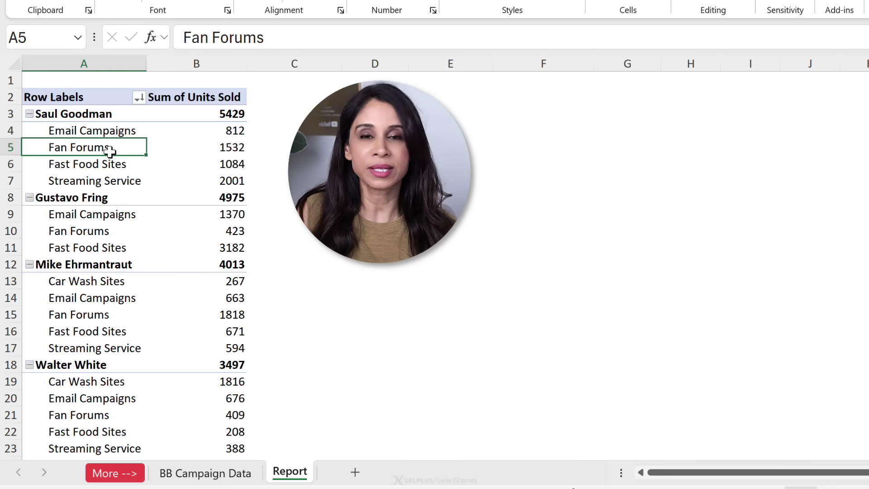
scroll(209, 156, "down", 3)
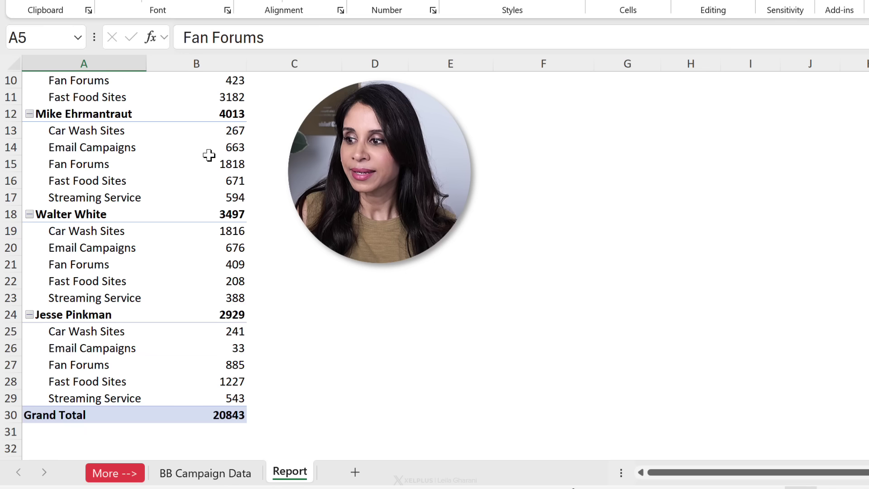
scroll(209, 162, "up", 3)
left_click(226, 144)
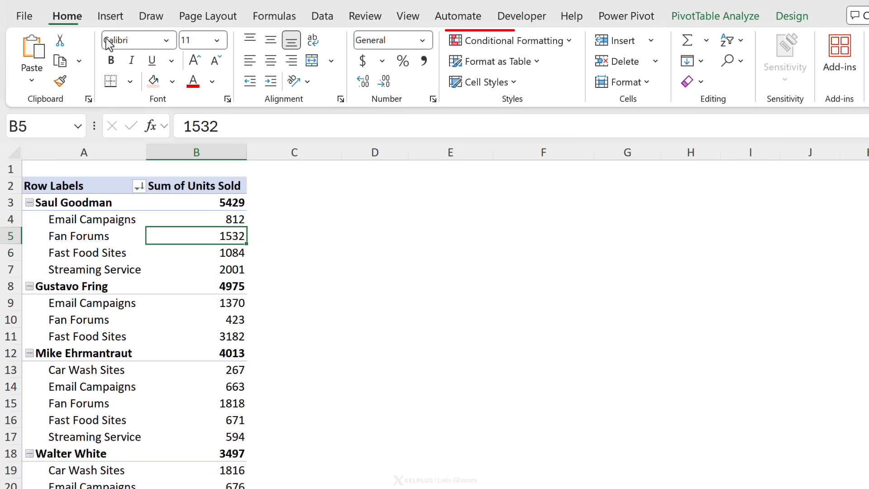
Add solid blue data bars to Sum of Units Sold, applied only to Location values.
left_click(514, 40)
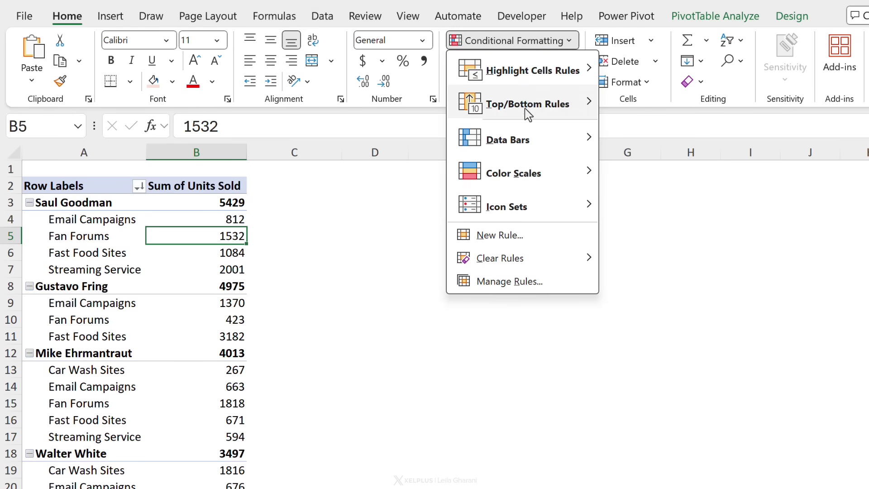
mouse_move(508, 139)
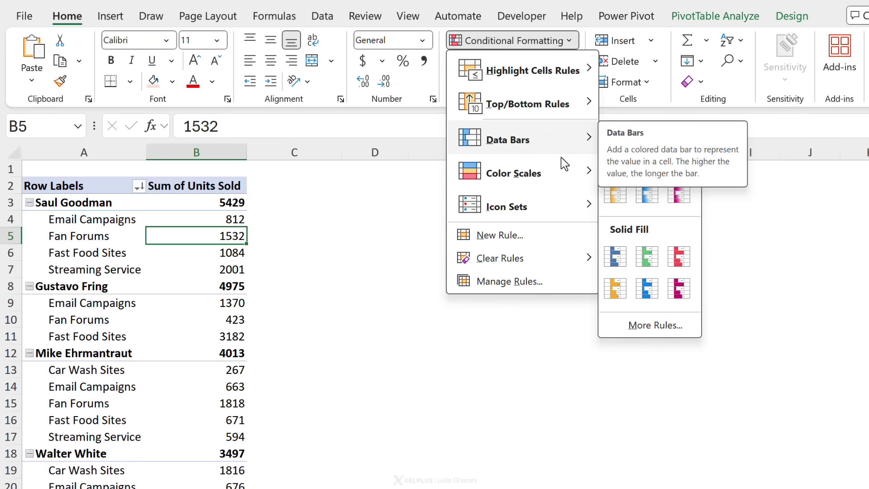
left_click(615, 259)
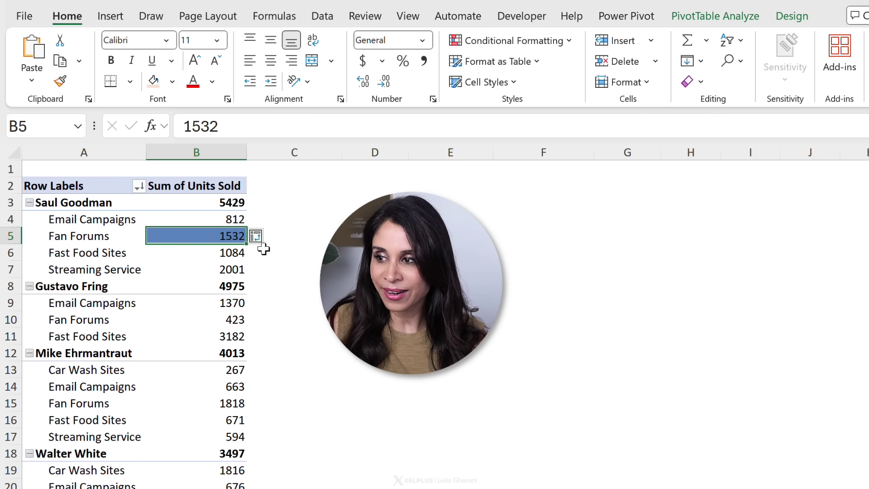
left_click(255, 236)
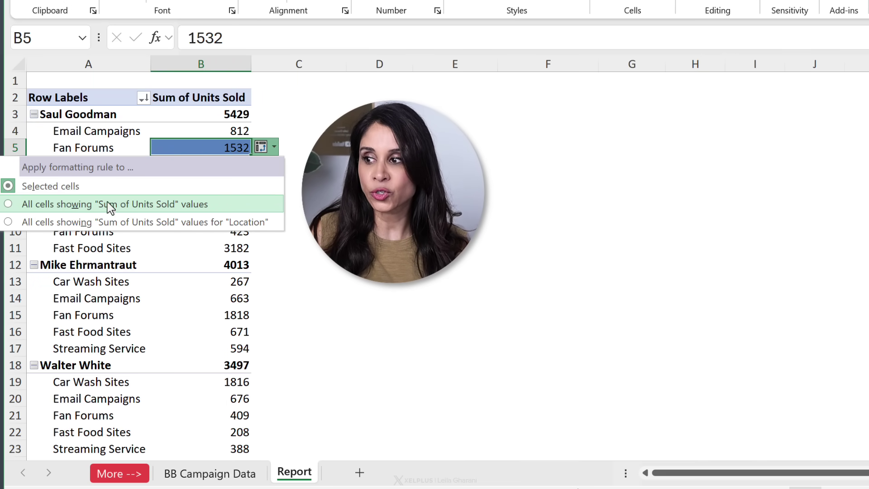
left_click(155, 204)
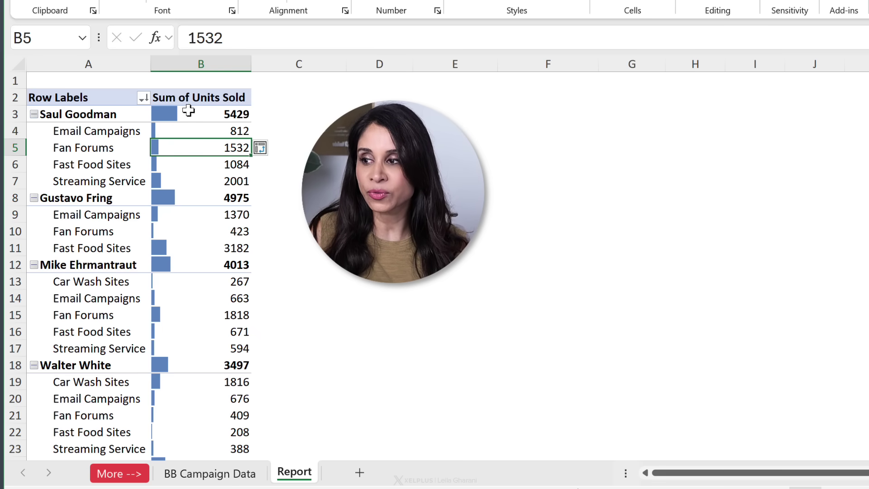
scroll(200, 218, "down", 3)
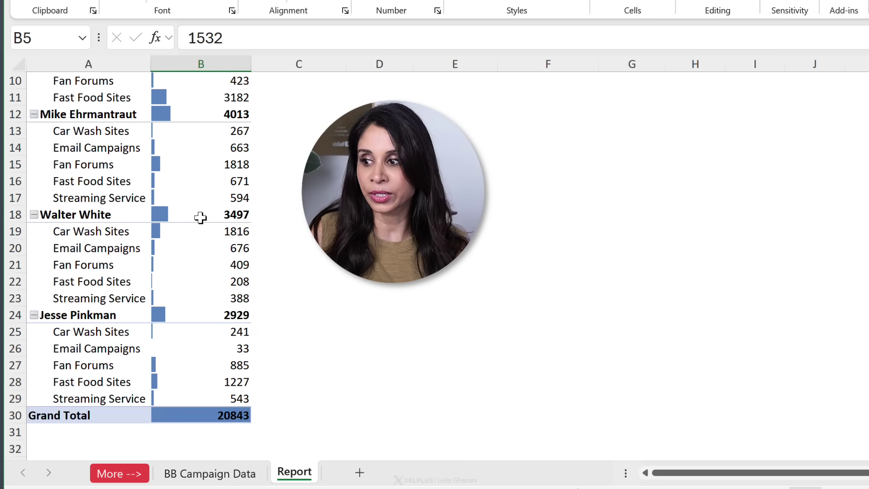
scroll(205, 417, "up", 3)
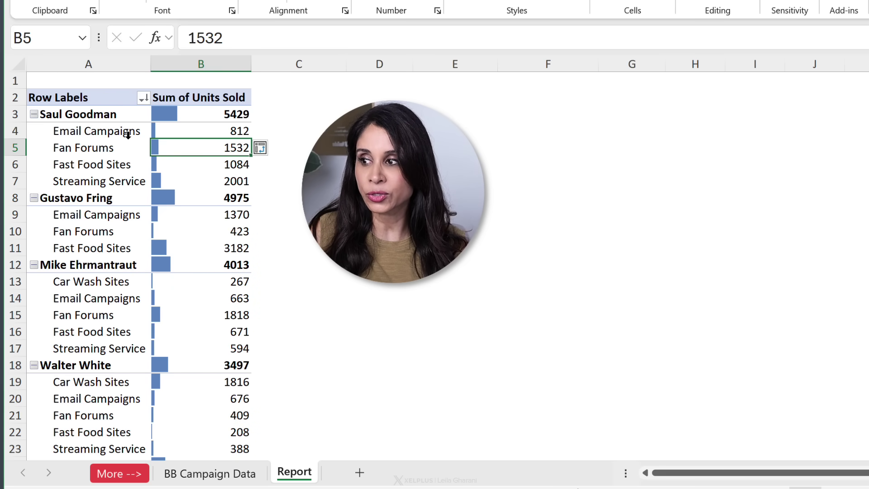
left_click(261, 147)
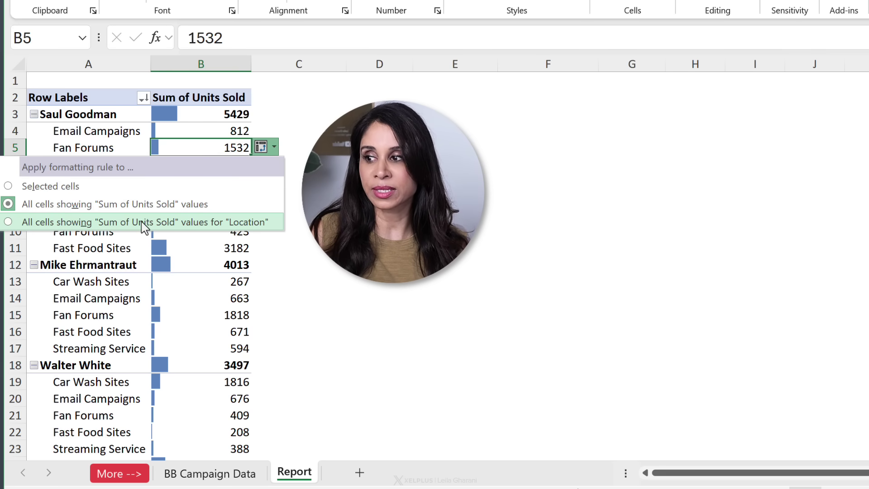
left_click(226, 222)
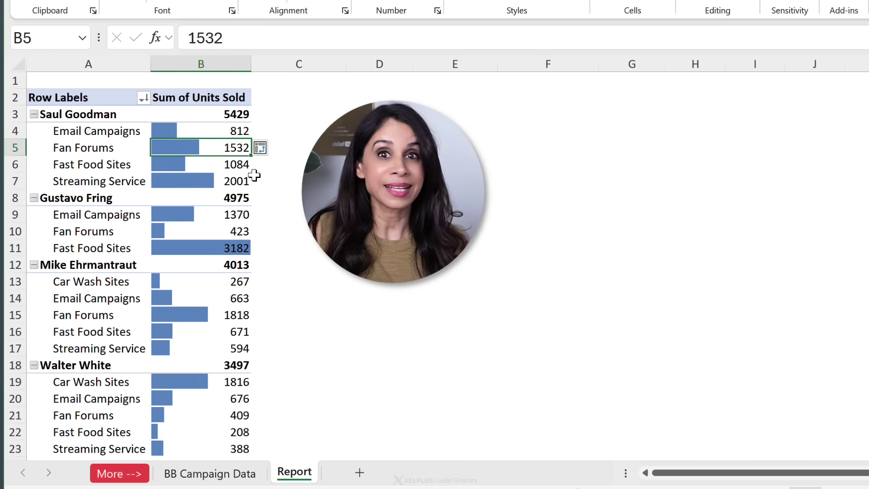
scroll(248, 180, "down", 3)
scroll(248, 180, "up", 3)
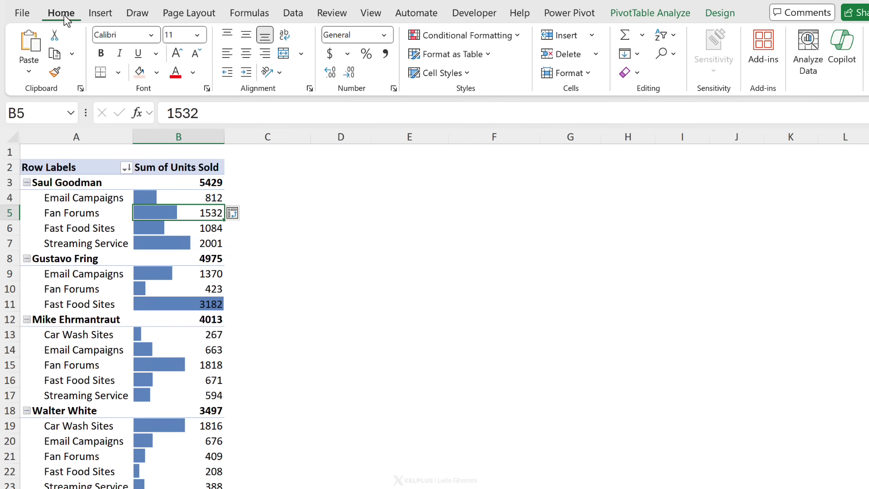
Edit the Data Bar rule in Manage Rules to Show Bar Only.
left_click(463, 34)
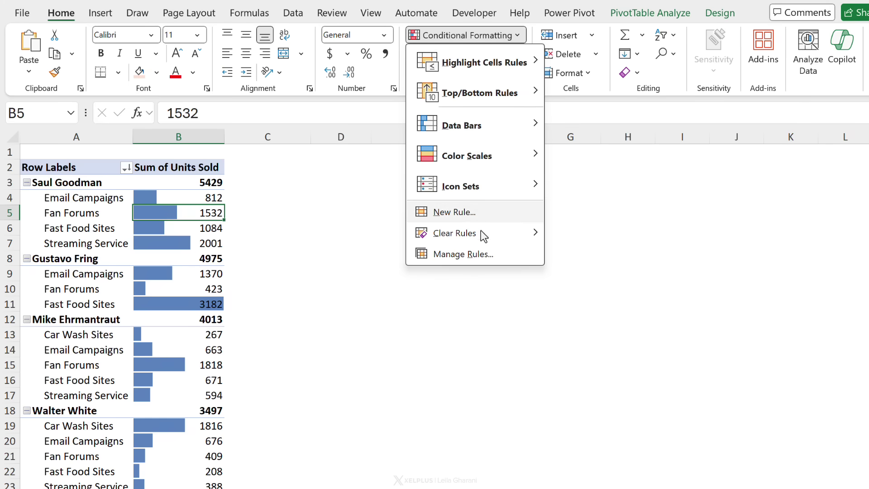
left_click(485, 254)
left_click(452, 203)
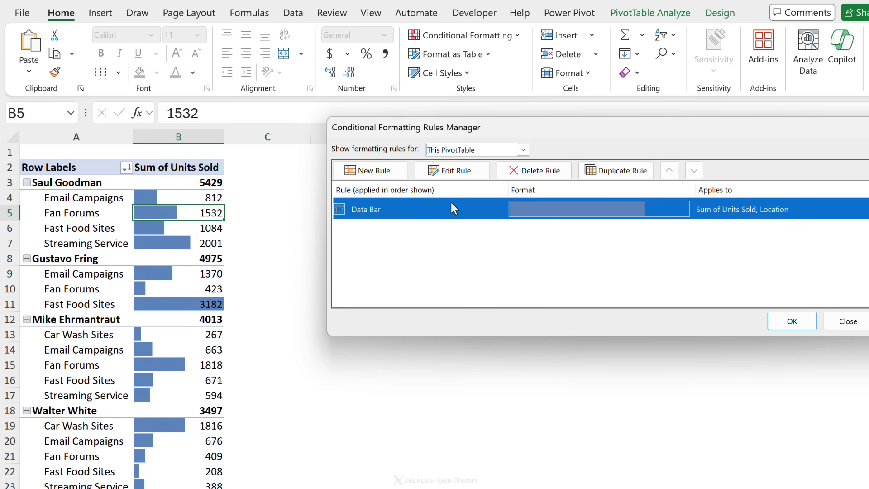
left_click(455, 170)
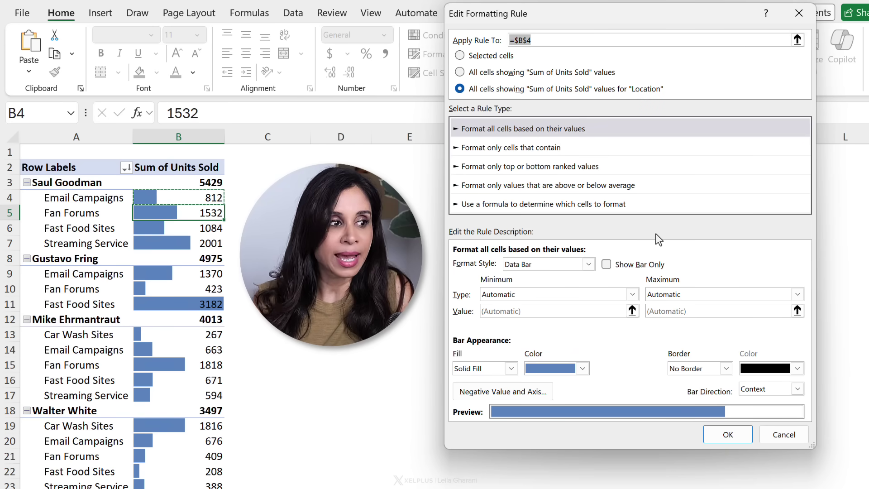
left_click(606, 264)
left_click(711, 442)
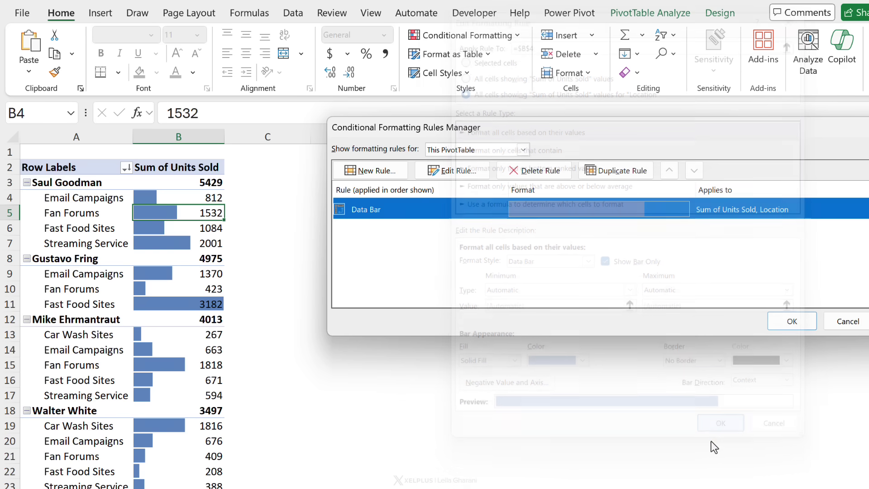
left_click(781, 323)
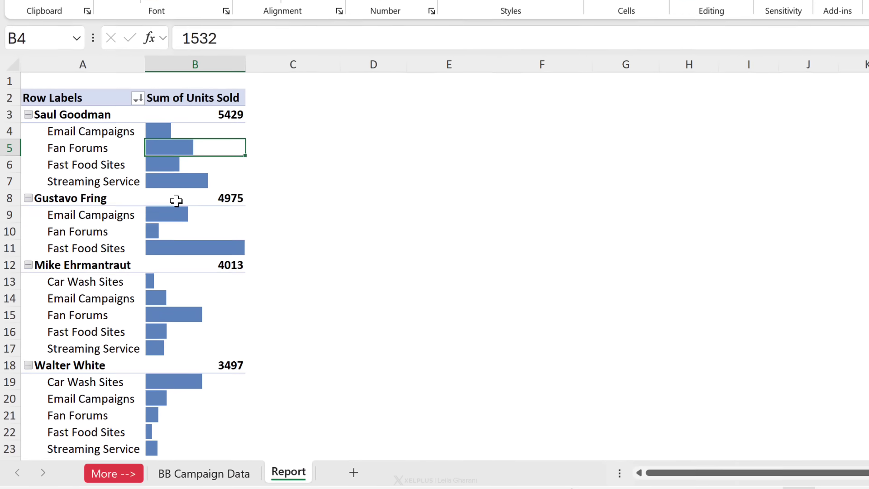
Review the Gustavo Fring, Fast Food Sites and Jesse Pinkman Email Campaigns bar cells.
left_click(94, 203)
left_click(91, 250)
left_click(151, 248)
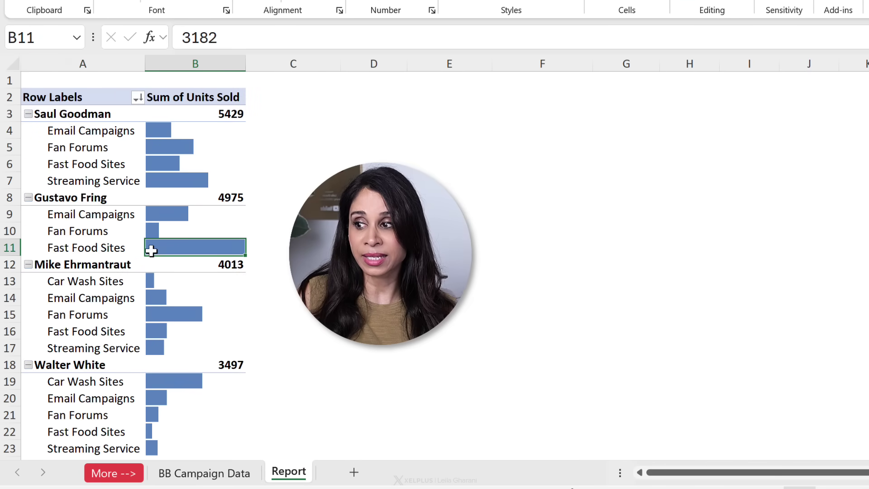
scroll(180, 260, "down", 2)
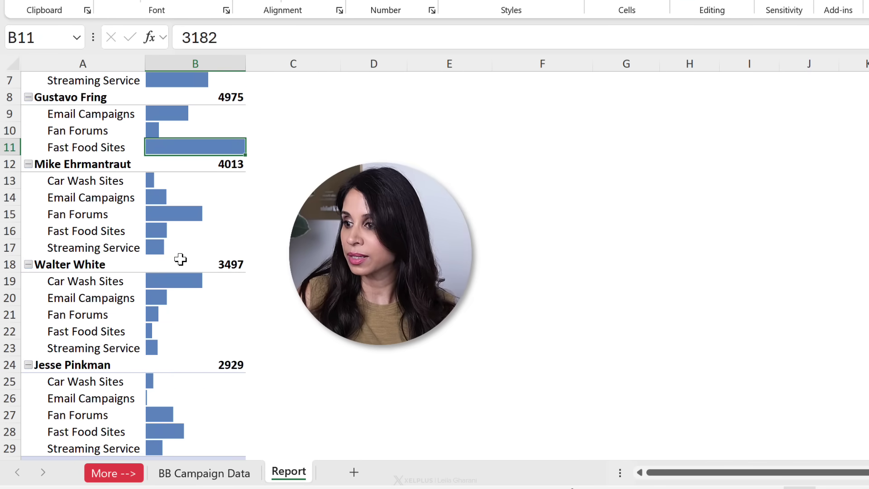
scroll(180, 260, "down", 2)
left_click(182, 297)
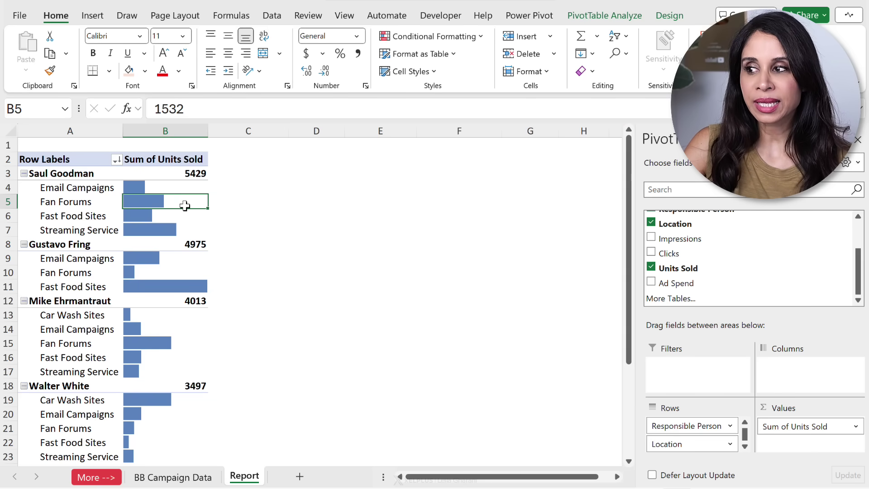
mouse_move(166, 202)
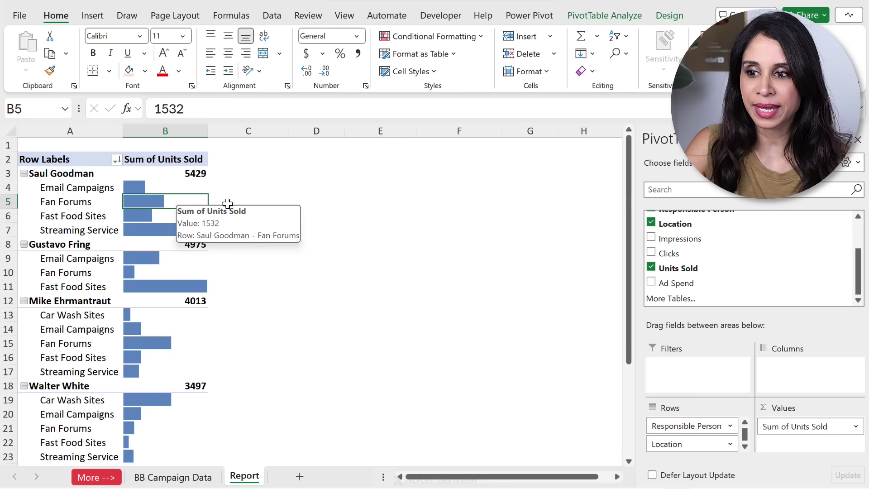
Add Units Sold to Values again as Sum of Units Sold2.
left_click_drag(725, 271, 792, 395)
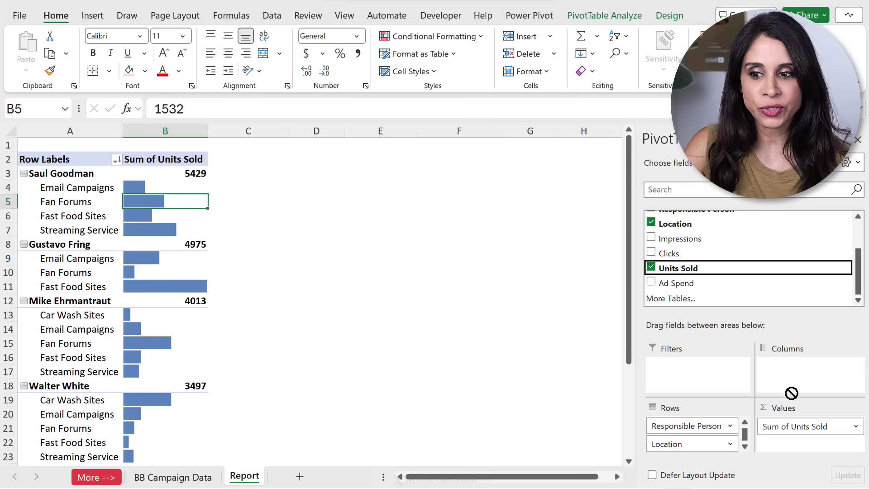
left_click_drag(808, 433, 808, 438)
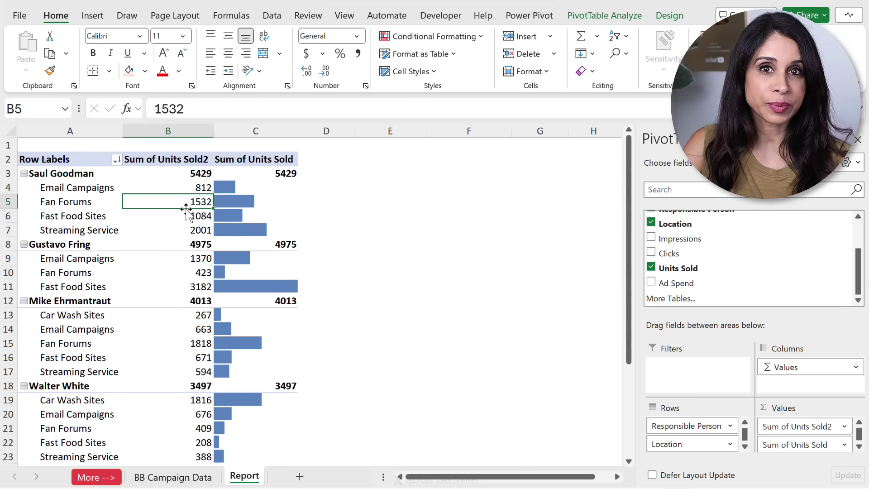
Format the Sum of Units Sold2 values as Number with 0 decimals and a 1000 separator.
right_click(180, 204)
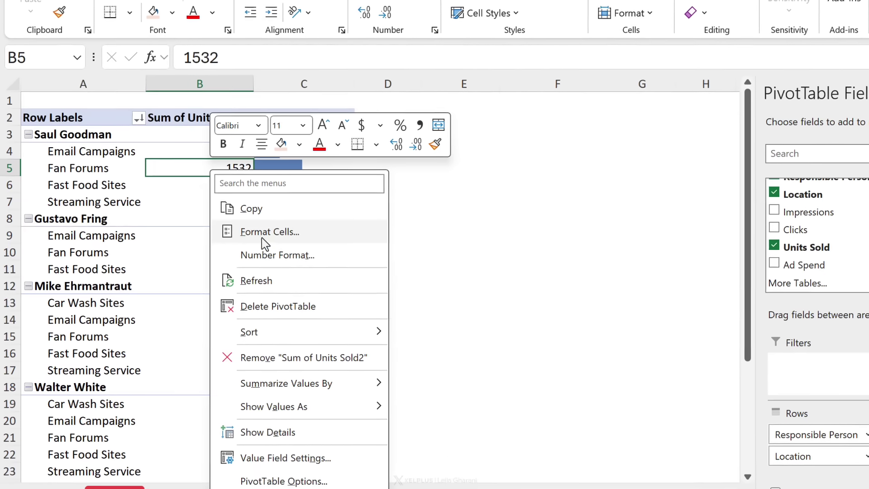
left_click(271, 244)
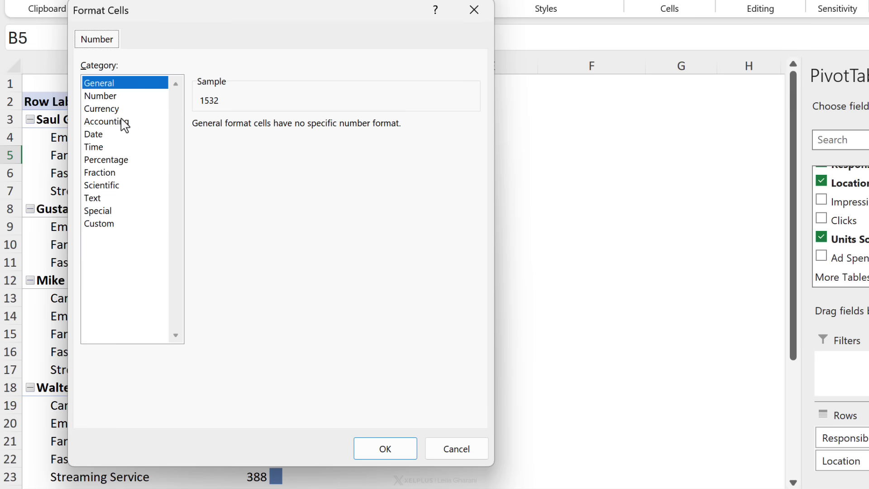
left_click(100, 96)
left_click(230, 150)
type("0")
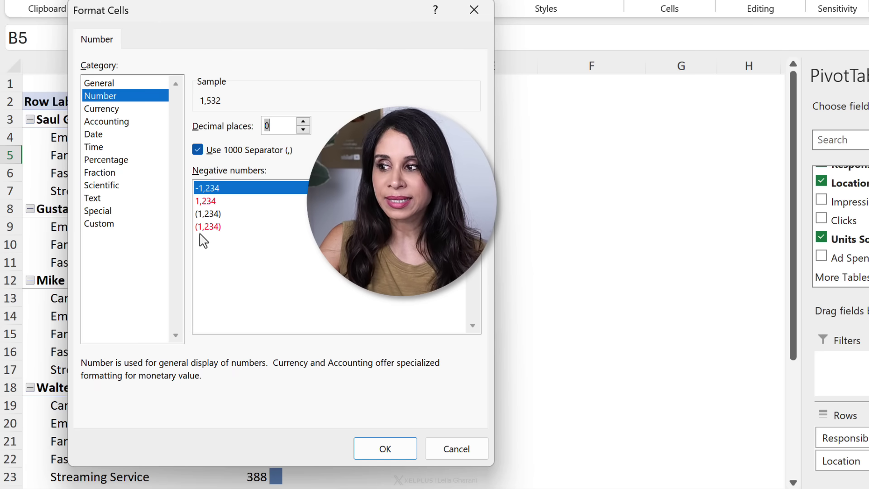
left_click(385, 449)
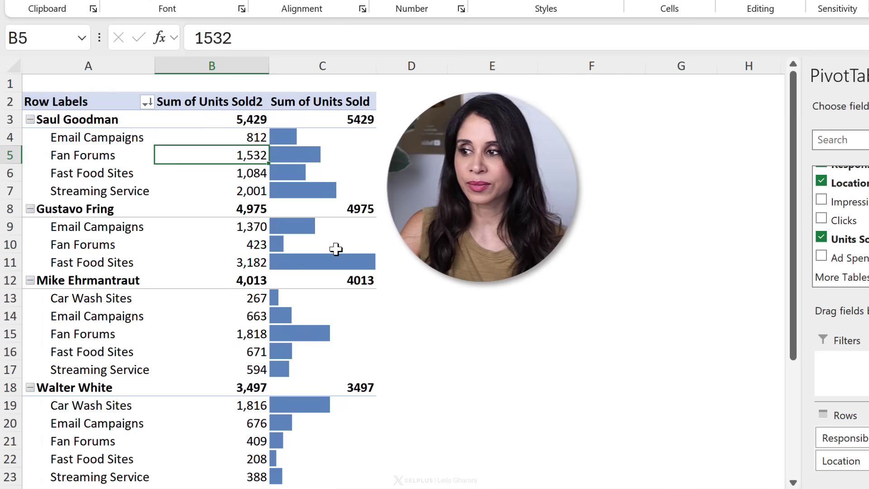
left_click(322, 208)
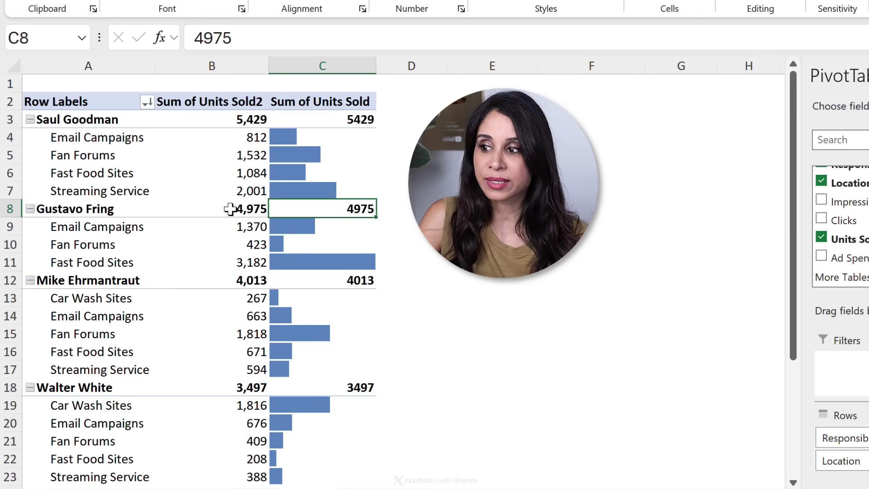
Give the data-bar column values the custom format ;;; so only bars remain visible.
right_click(302, 208)
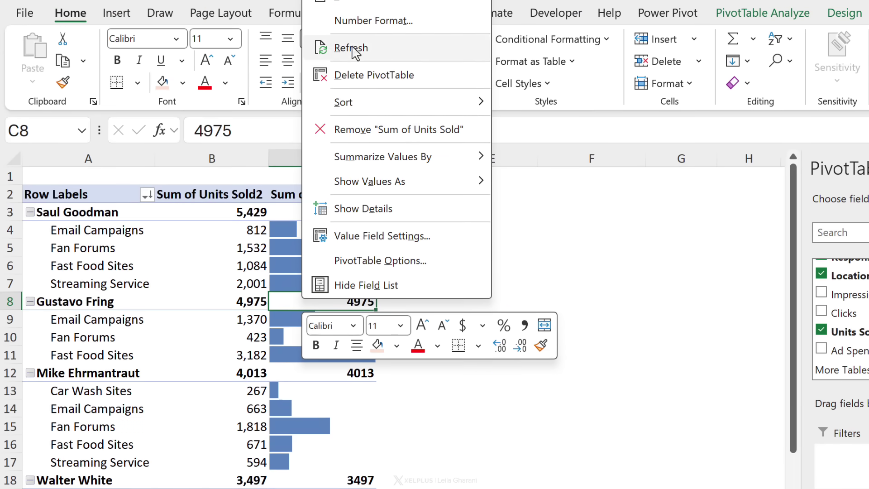
left_click(381, 14)
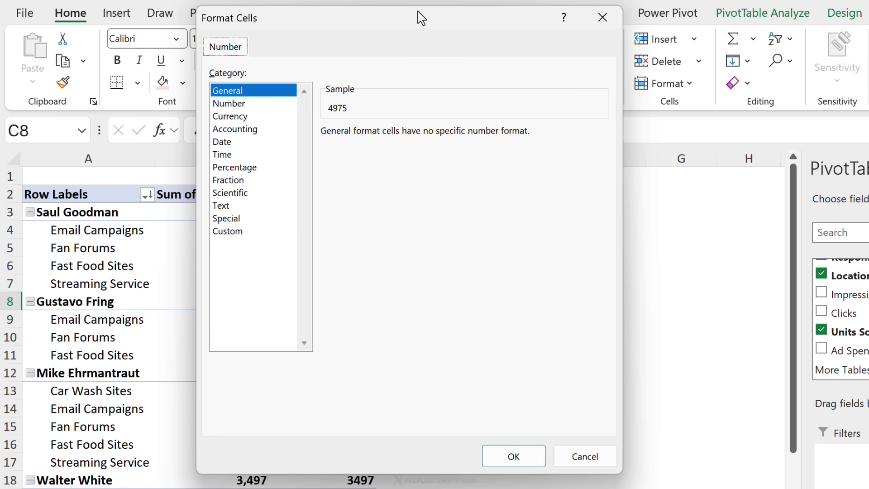
left_click(228, 231)
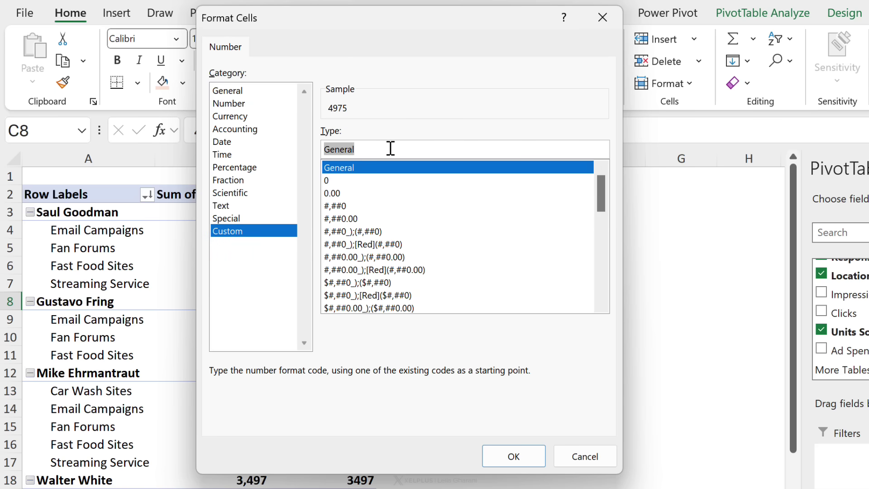
type(";;;")
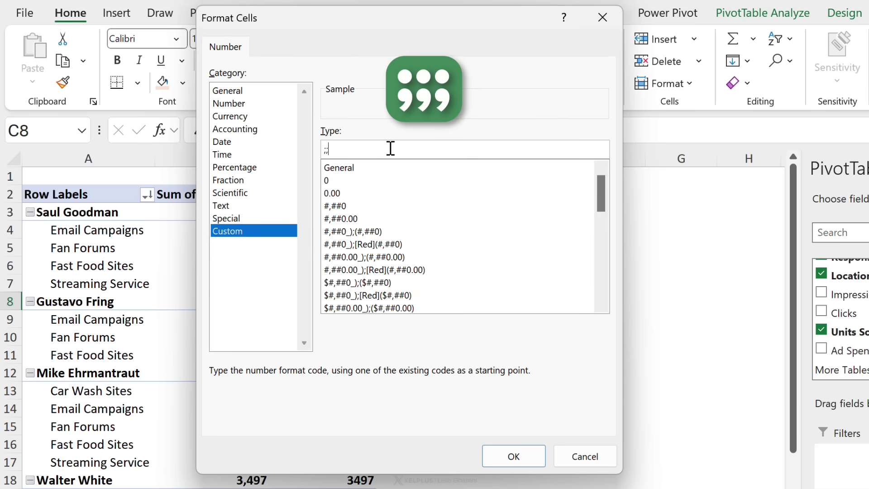
left_click(513, 457)
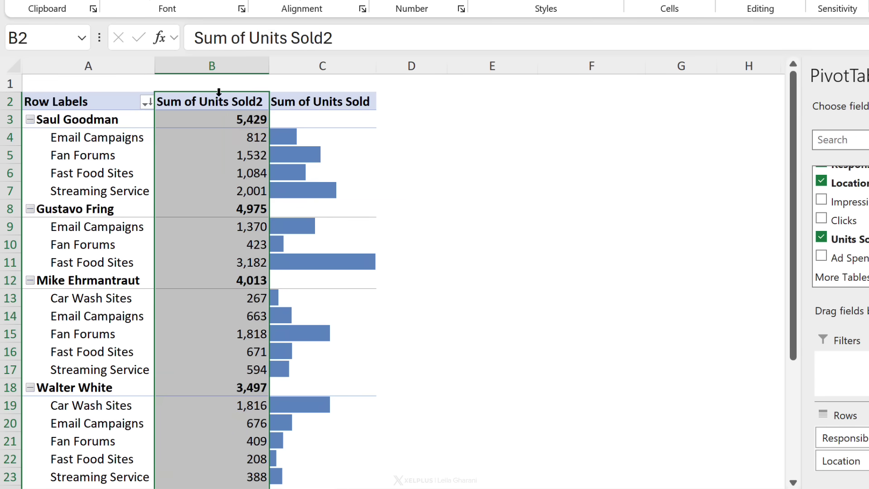
Rename the B2 heading to Sales and clear the C2 data-bar column heading.
left_click(219, 102)
type("Sale")
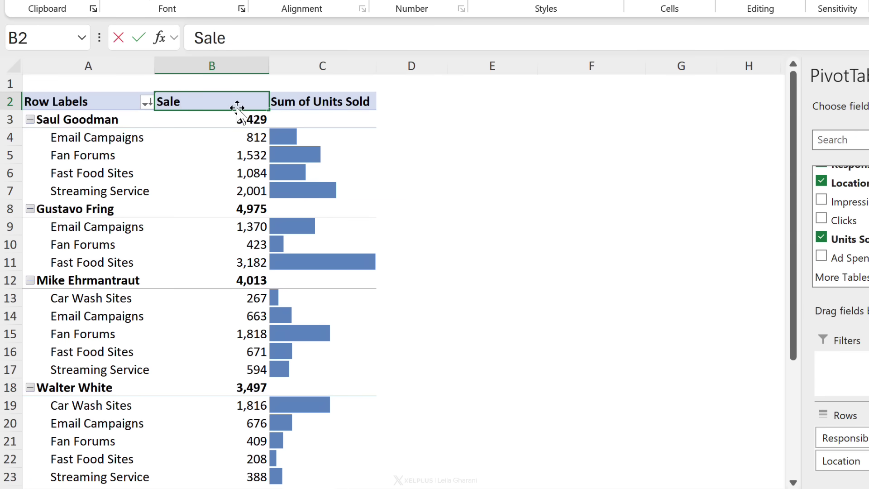
type("s")
key("Tab")
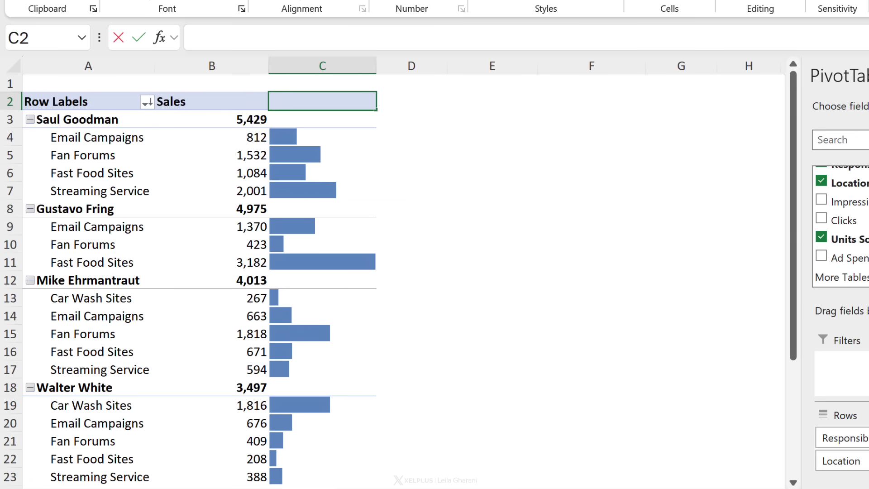
key("Return")
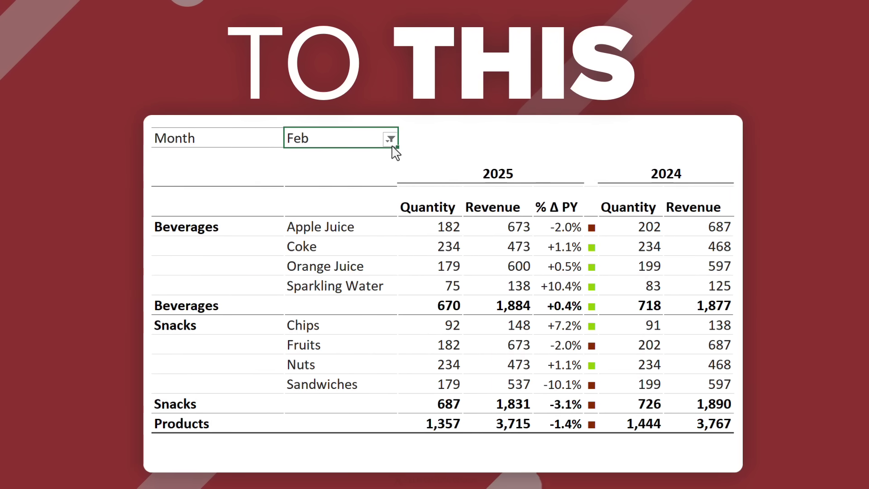
left_click(391, 140)
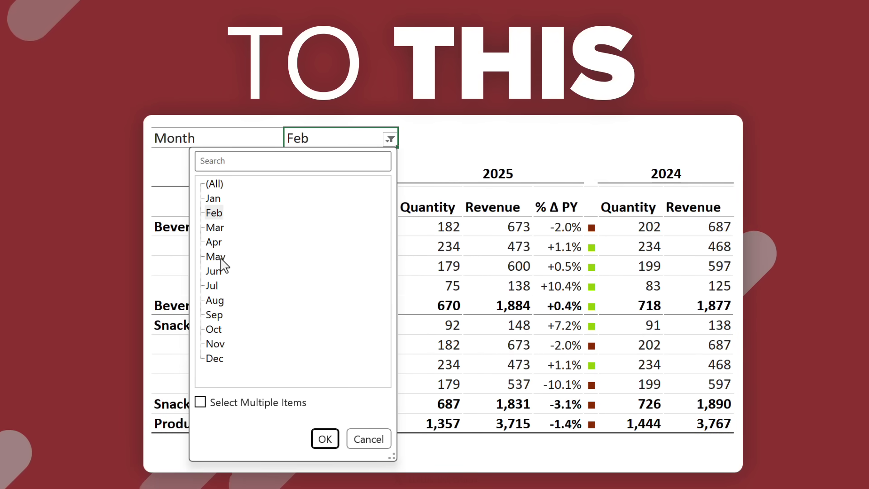
left_click(325, 439)
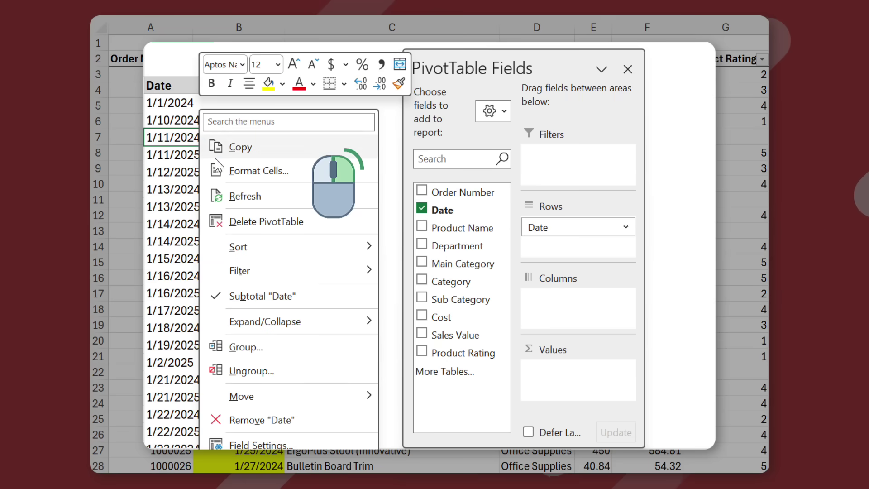
left_click(246, 347)
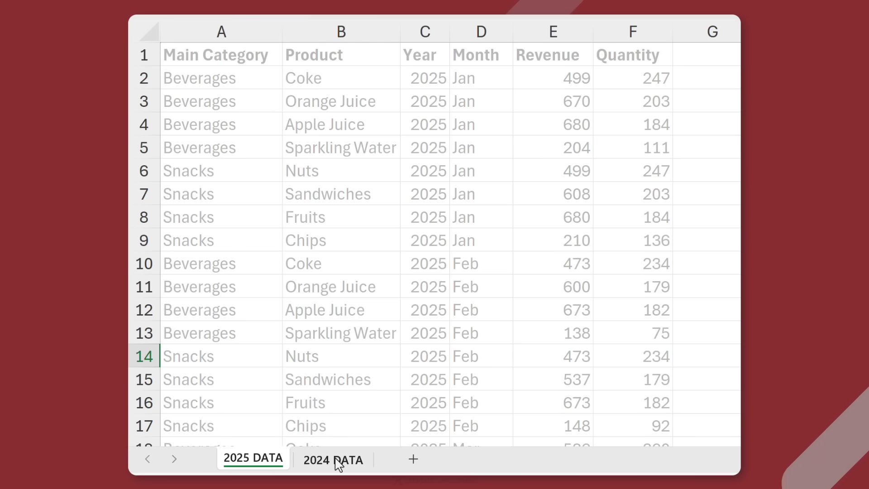
left_click(334, 460)
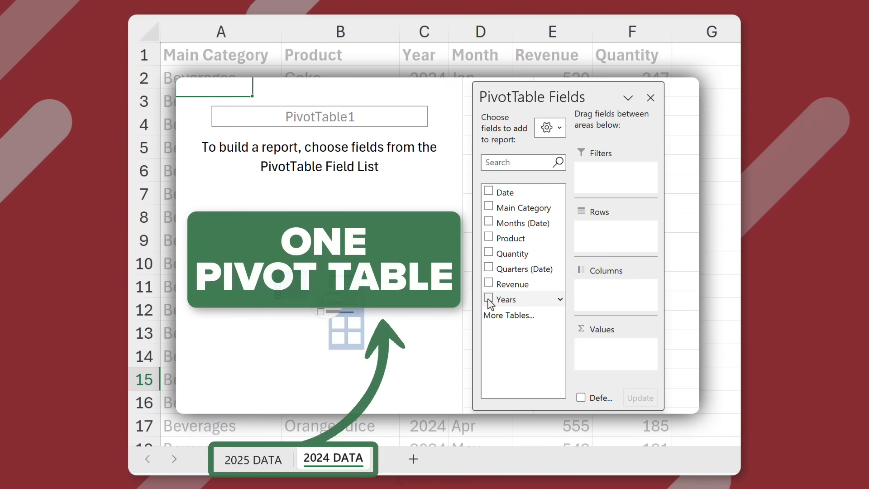
left_click(488, 254)
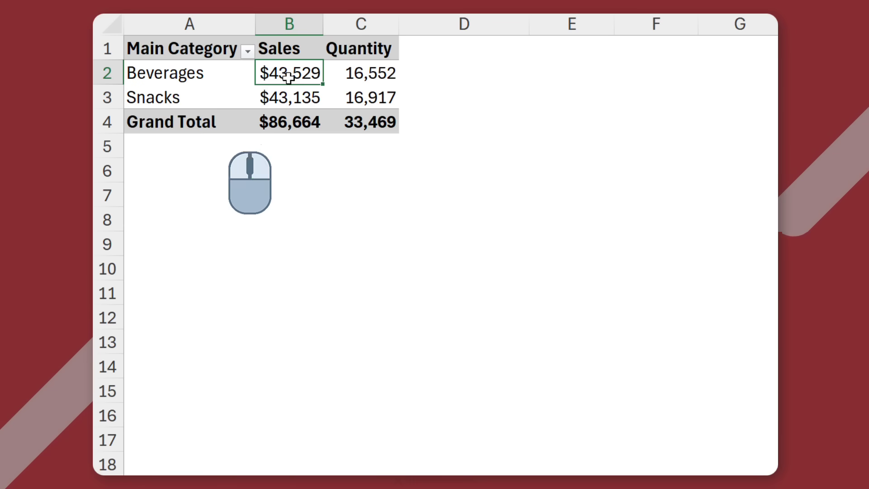
right_click(294, 89)
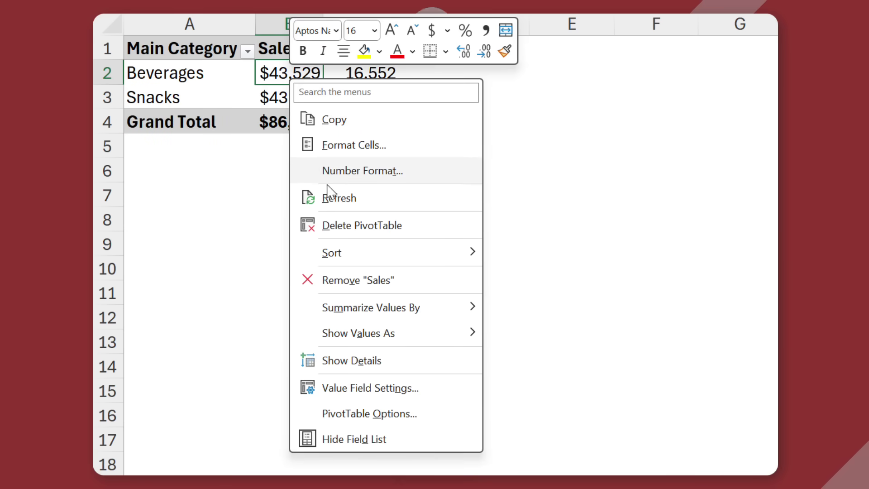
left_click(338, 197)
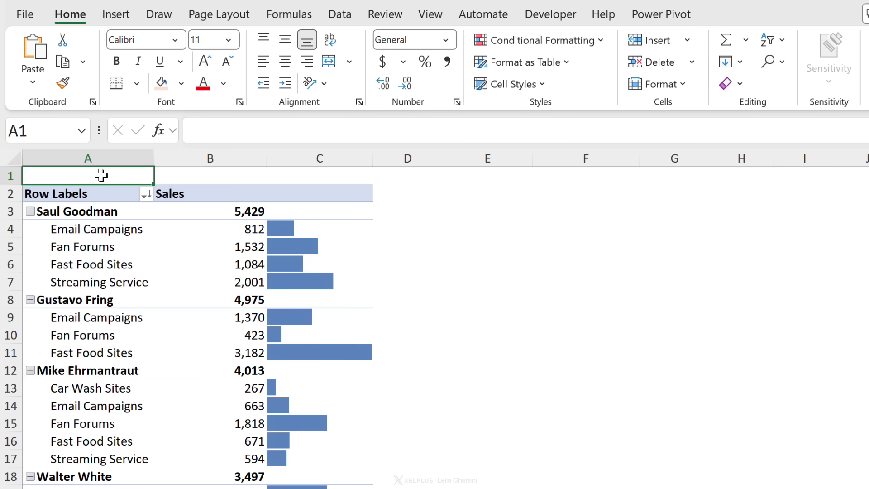
left_click(82, 194)
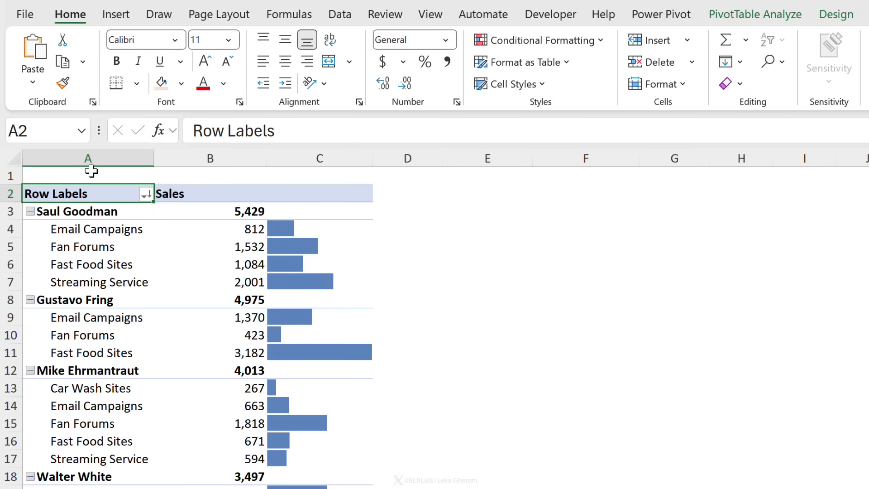
left_click(89, 158)
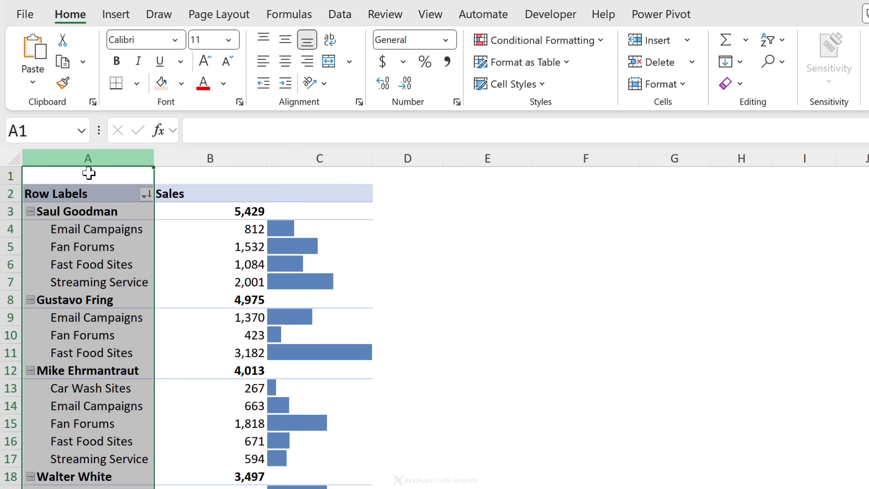
left_click(79, 212)
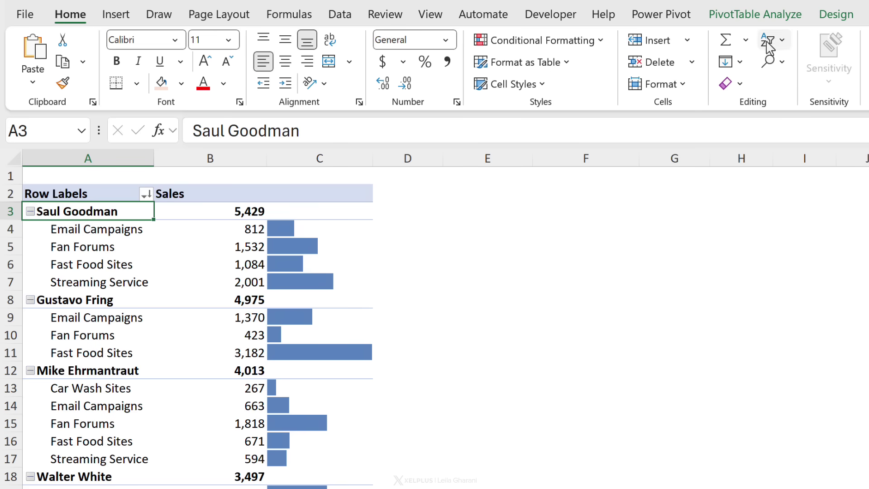
Switch the report layout to Outline Form, giving Responsible Person and Location separate headings.
left_click(833, 16)
left_click(134, 75)
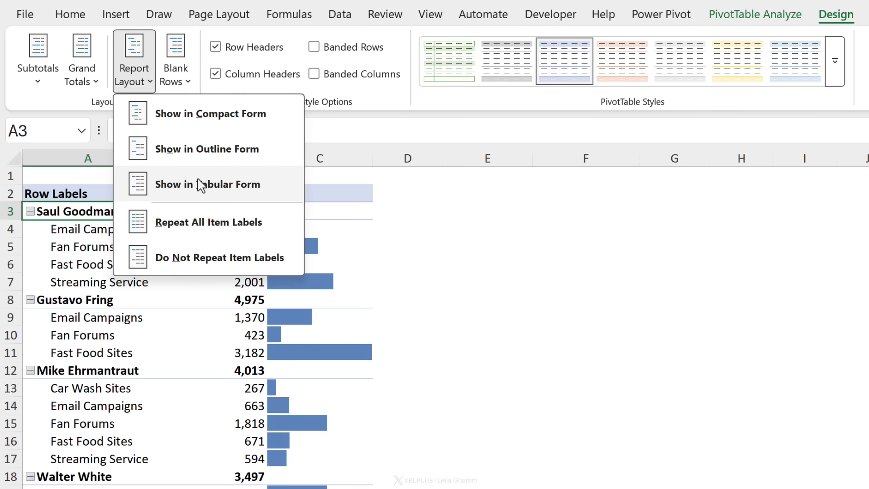
left_click(200, 151)
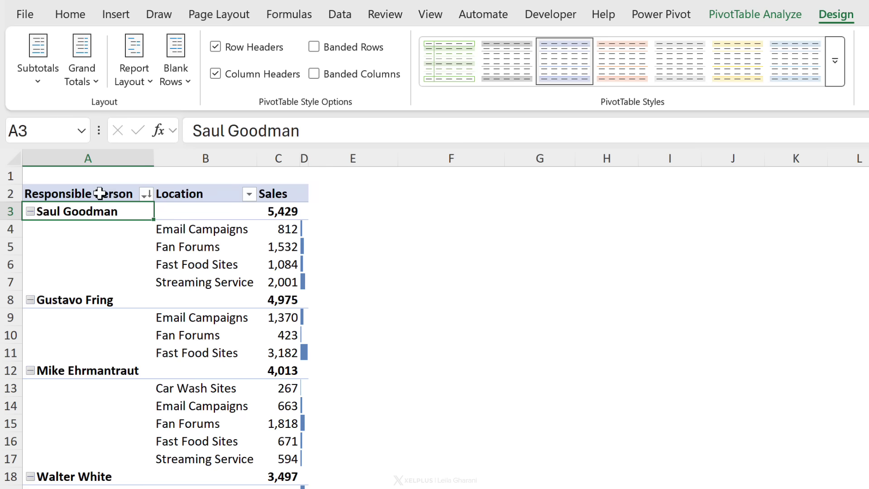
left_click(99, 193)
left_click(181, 197)
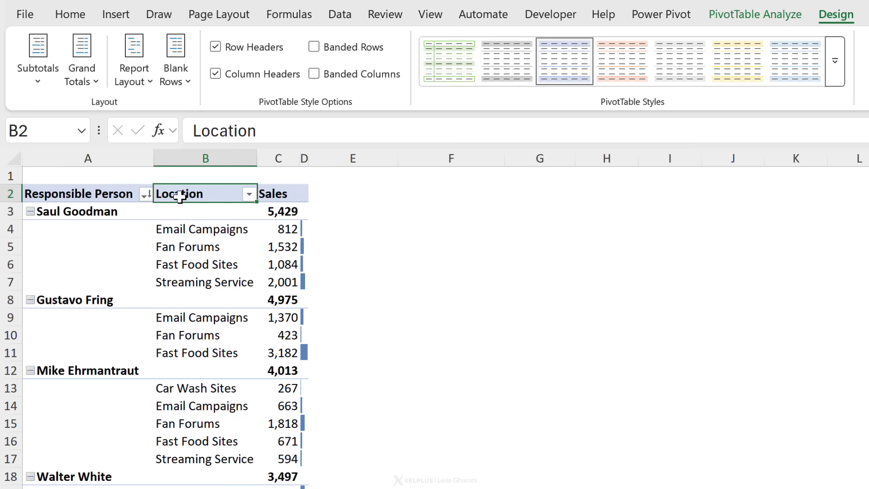
Widen data-bar column D, refresh the pivot, then widen column D again.
left_click(279, 248)
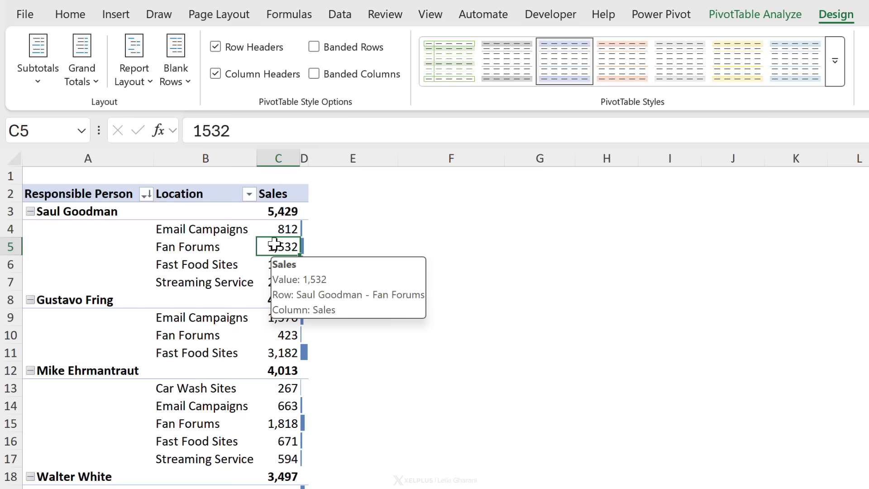
left_click_drag(299, 159, 374, 159)
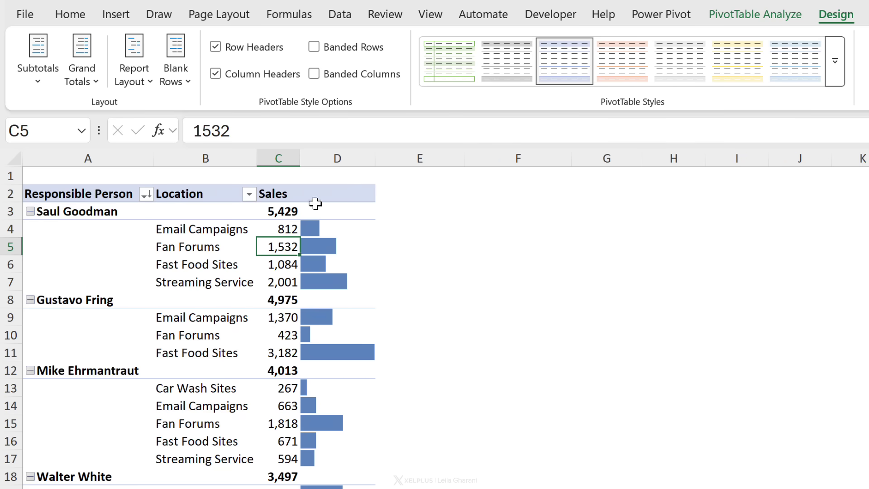
right_click(275, 247)
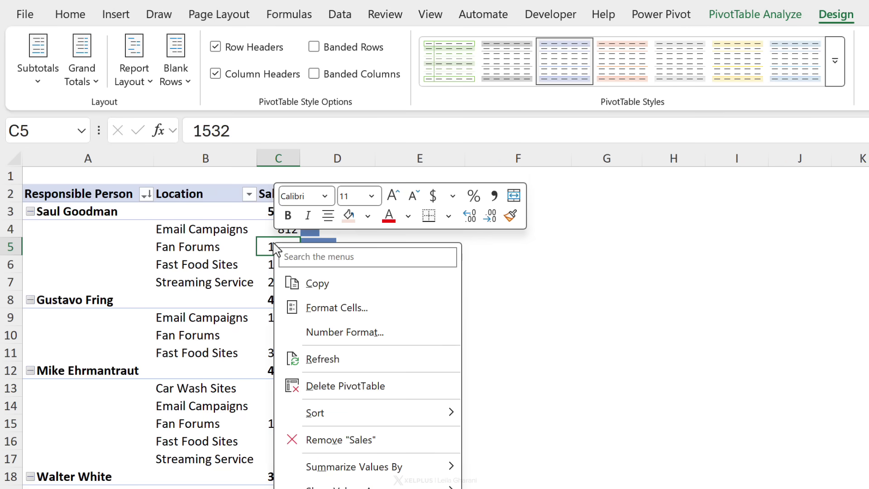
left_click(347, 366)
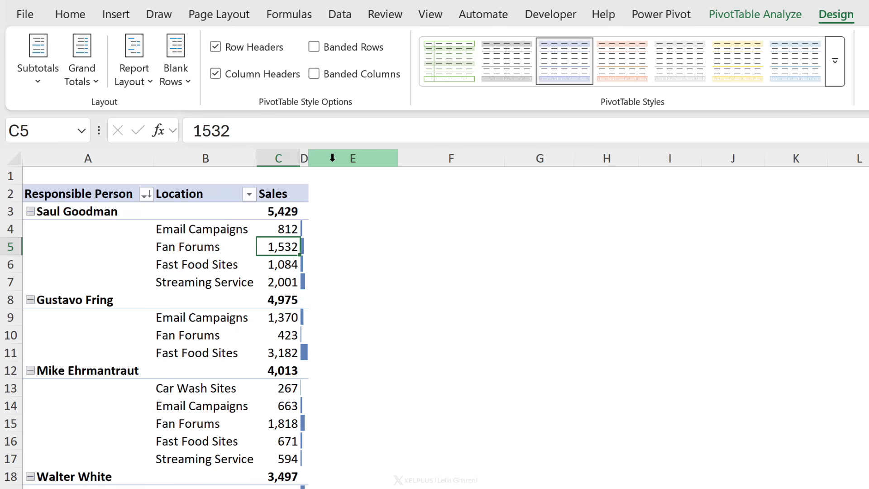
left_click_drag(307, 160, 372, 158)
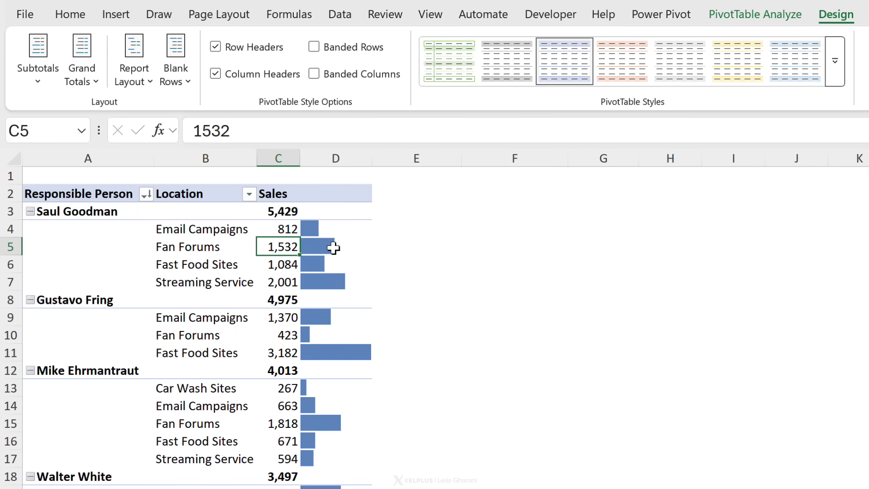
Turn off 'Autofit column widths on update' in PivotTable Options, then refresh to confirm.
right_click(332, 248)
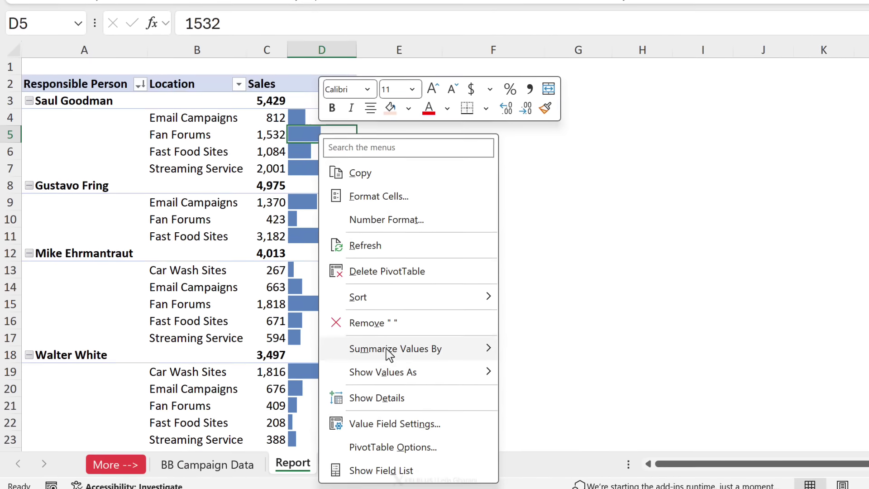
left_click(394, 447)
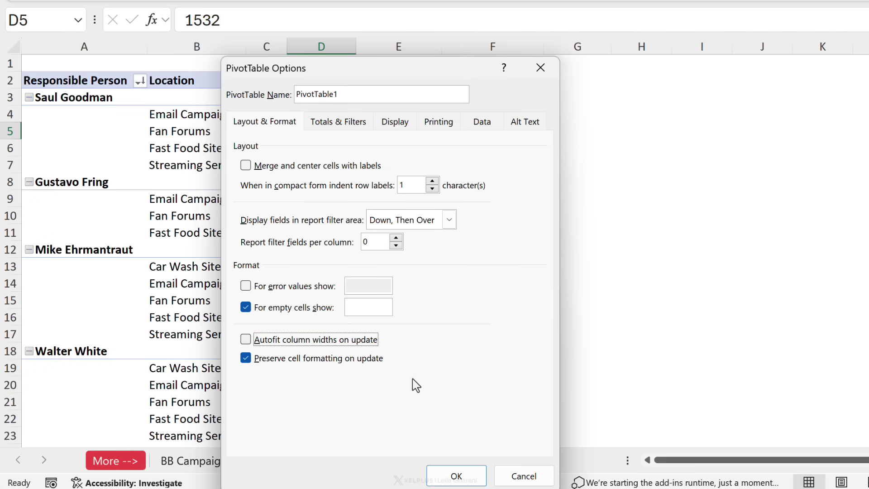
left_click(444, 474)
right_click(319, 129)
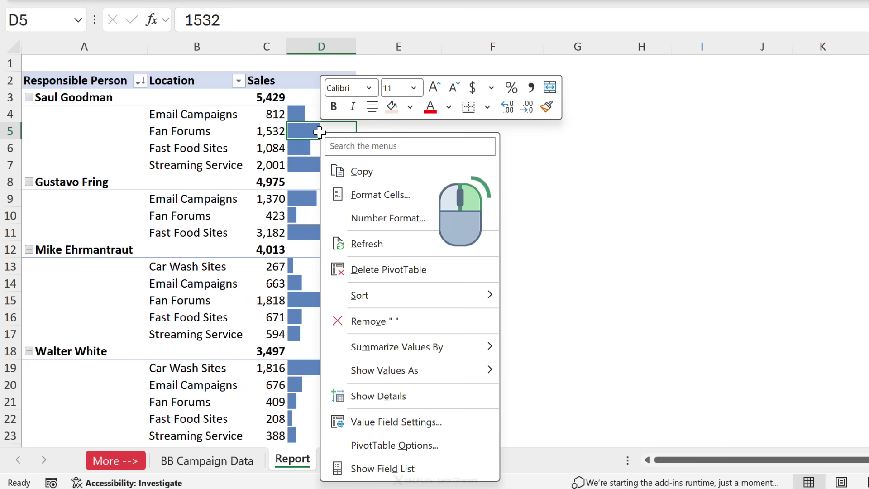
left_click(370, 246)
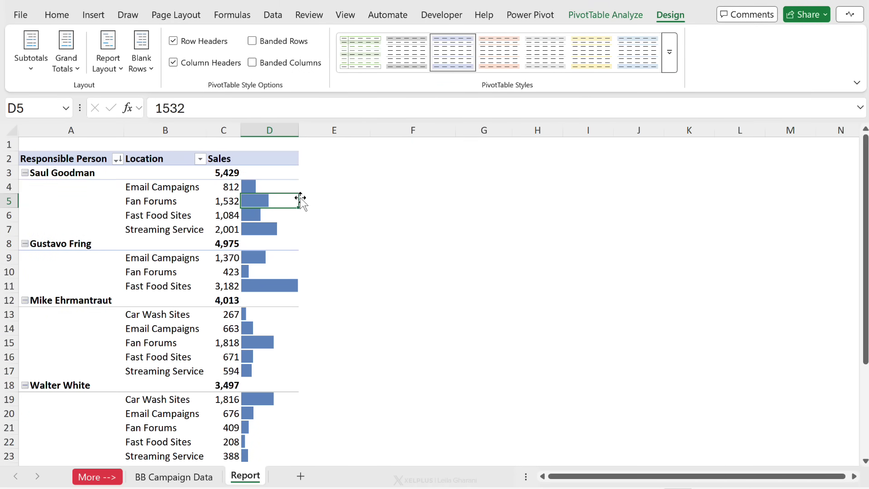
Open Edit Default Layout from the Data section of Excel Options.
left_click(23, 16)
left_click(38, 479)
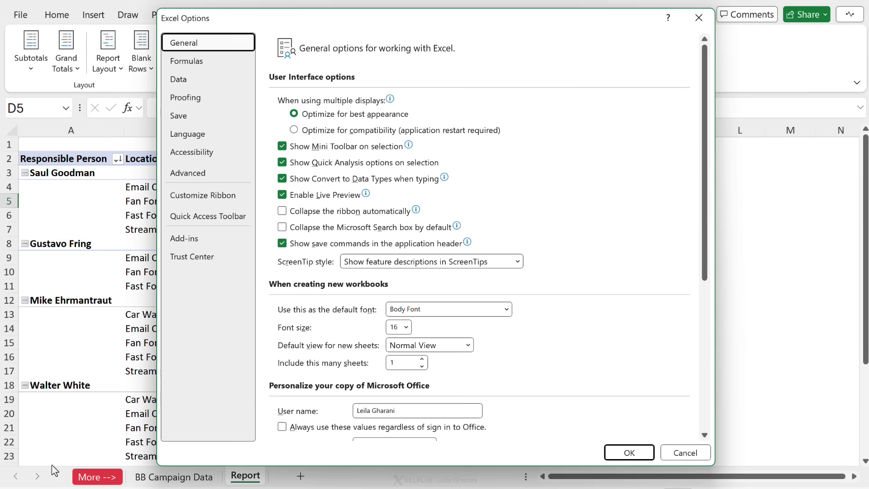
left_click(178, 78)
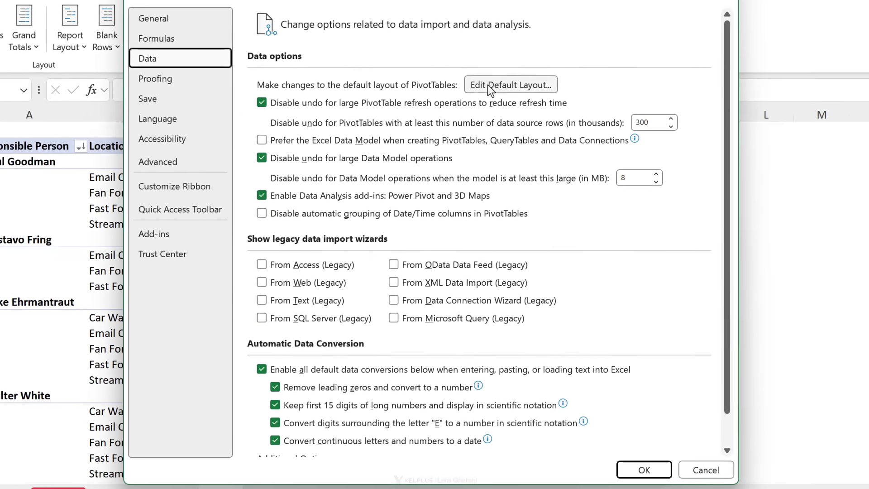
left_click(506, 92)
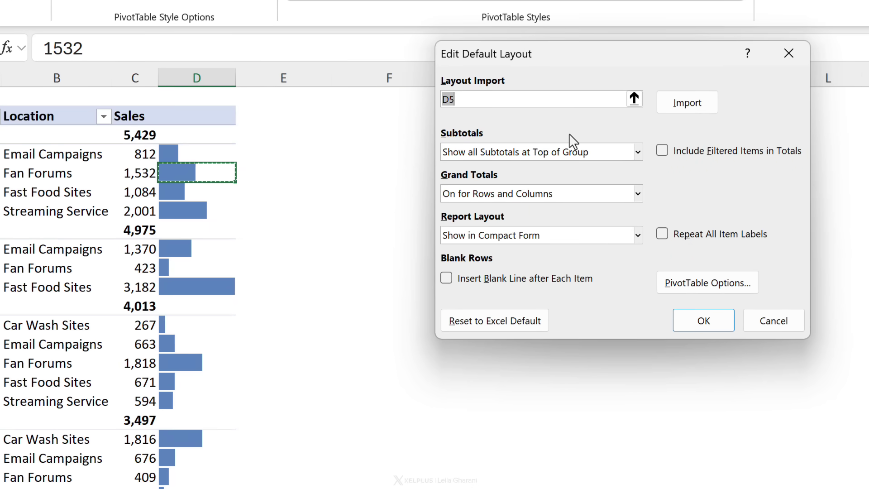
Review the default layout form, subtotal placement and PivotTable options without changing them.
left_click(638, 234)
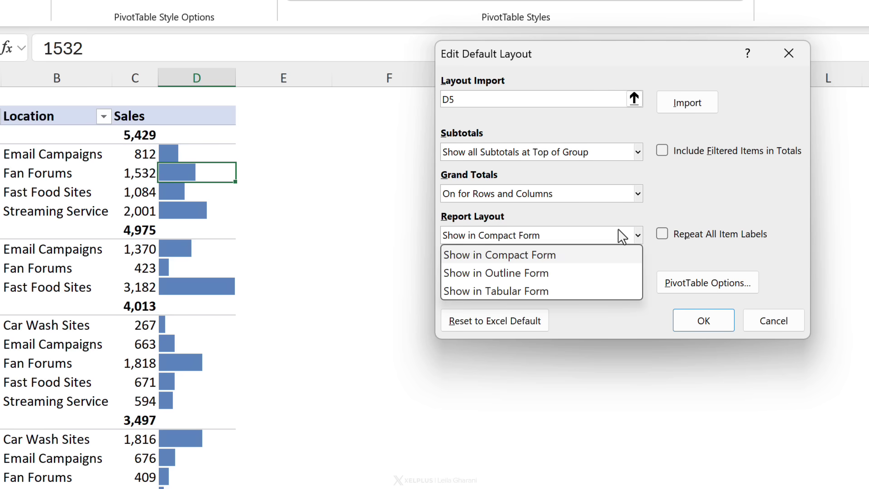
left_click(625, 234)
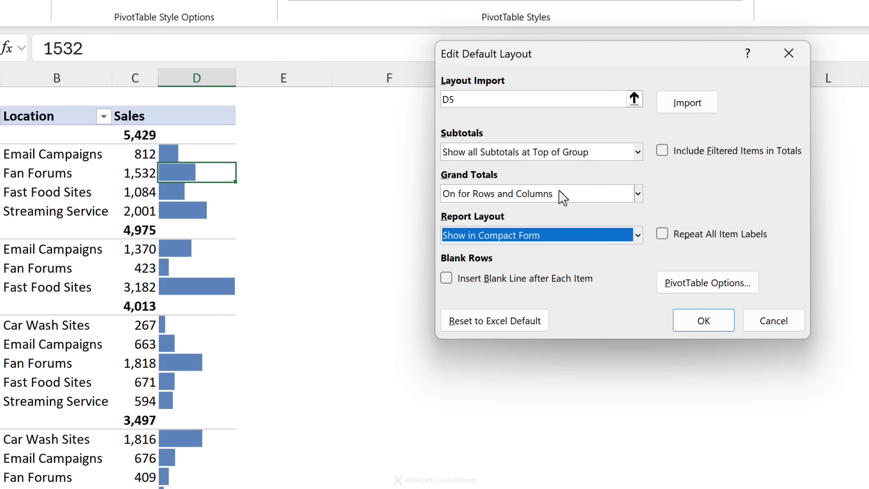
left_click(636, 153)
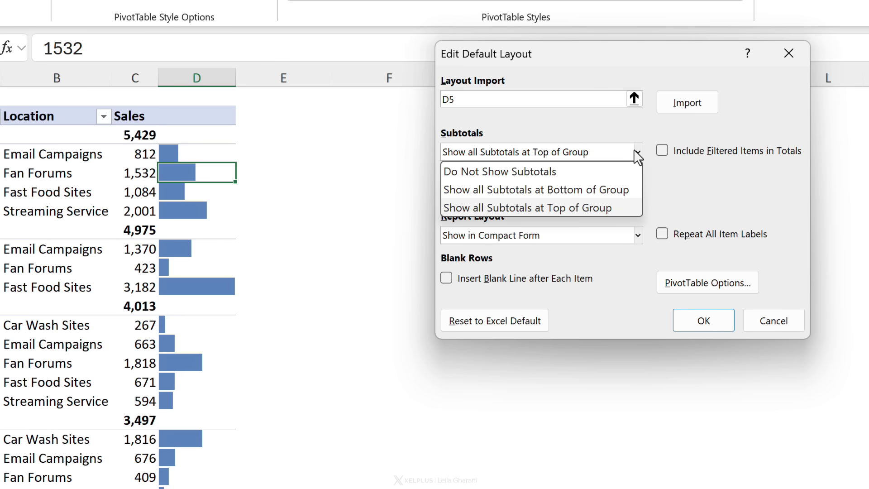
left_click(637, 153)
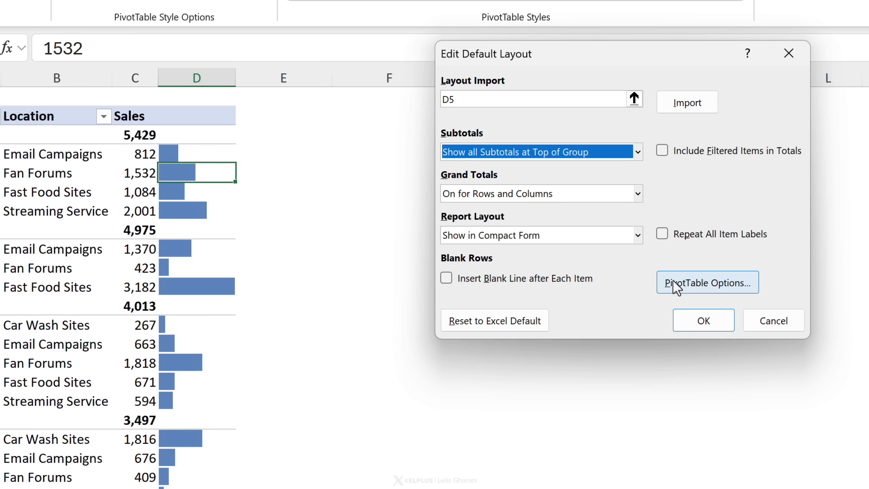
left_click(707, 283)
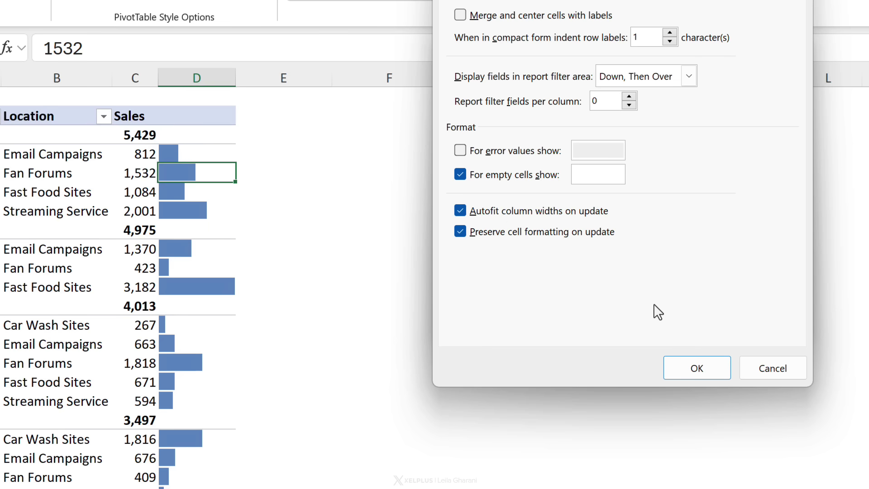
left_click(696, 368)
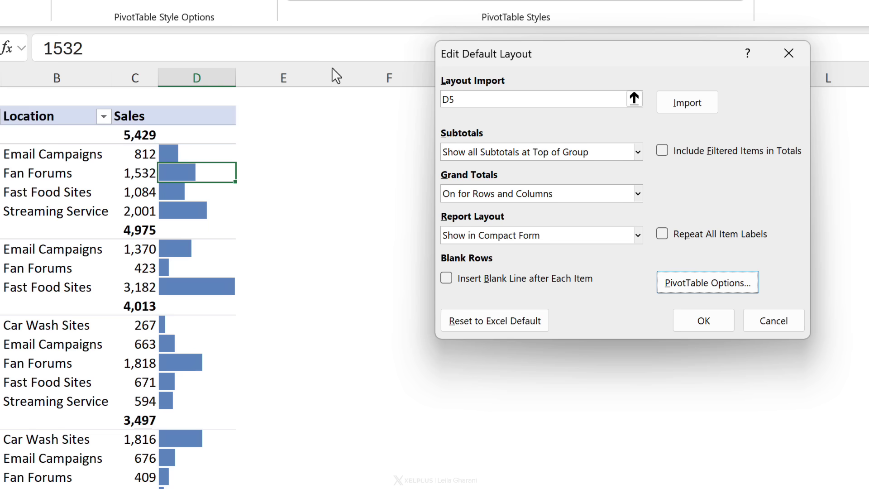
Import the existing pivot's outline layout, disable column autofit, and confirm all dialogs.
left_click(687, 102)
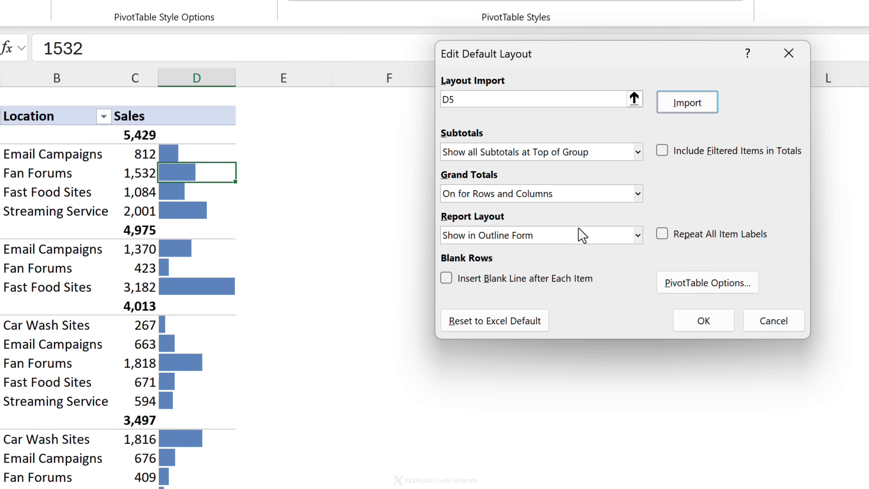
left_click(697, 280)
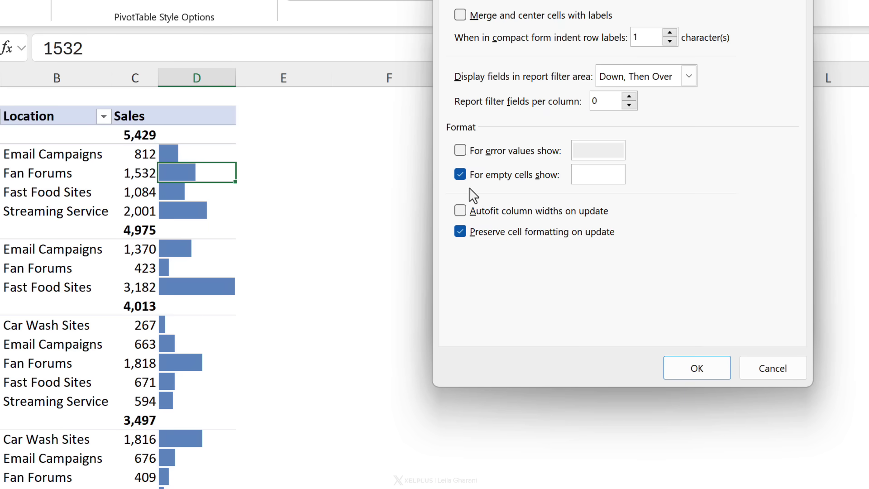
left_click(696, 367)
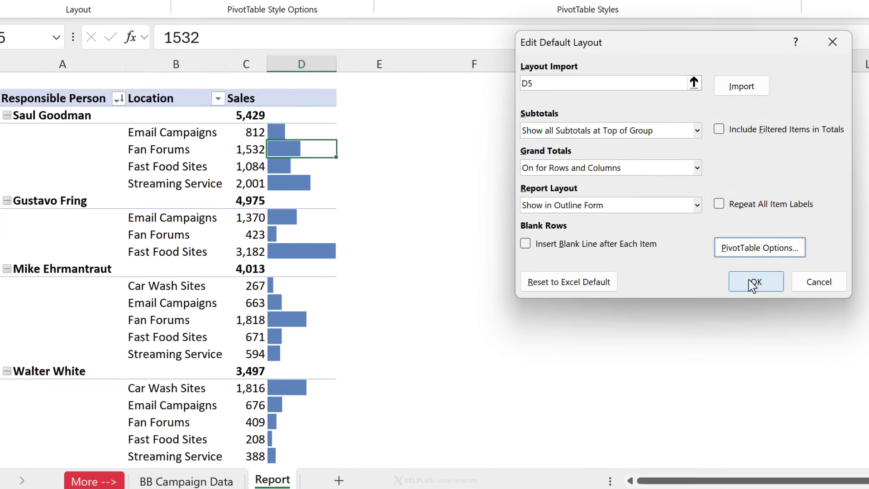
left_click(755, 282)
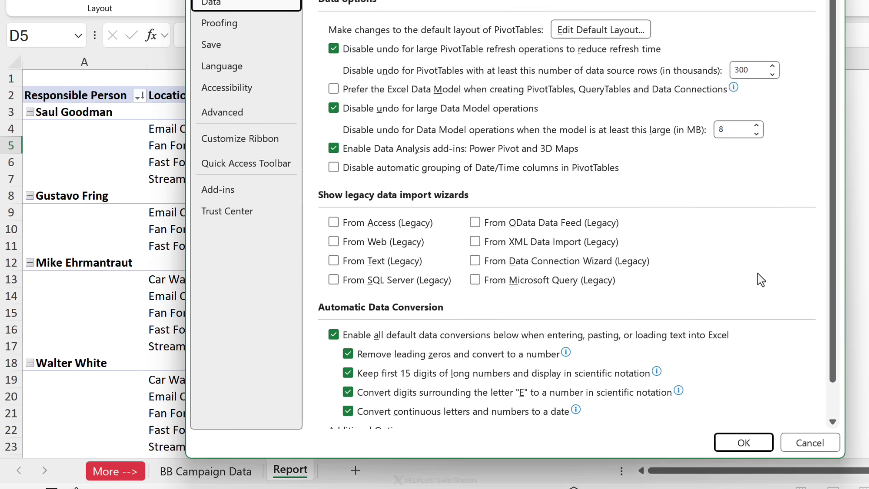
left_click(744, 443)
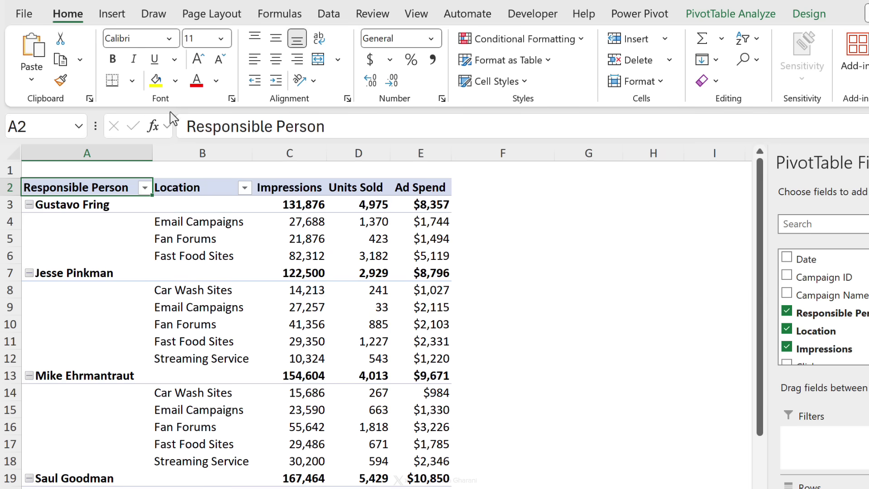
Move Responsible Person from Rows to Filters, leaving Location as the only row field.
left_click(730, 14)
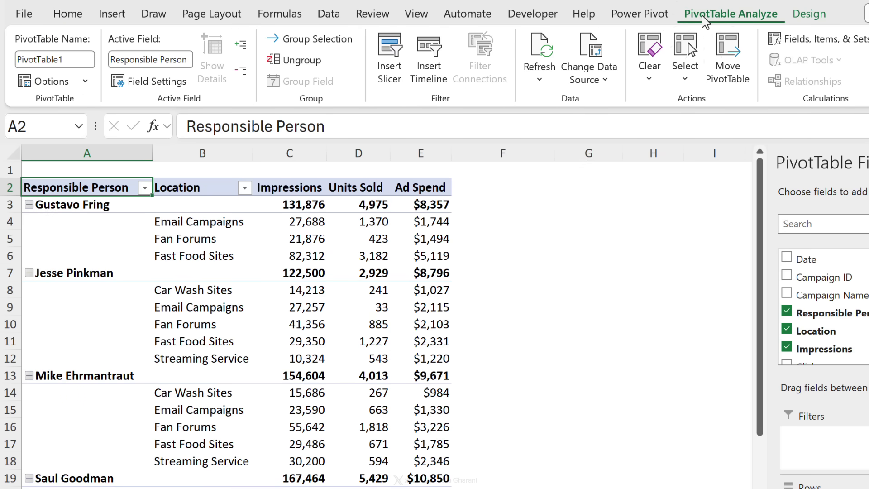
left_click(85, 81)
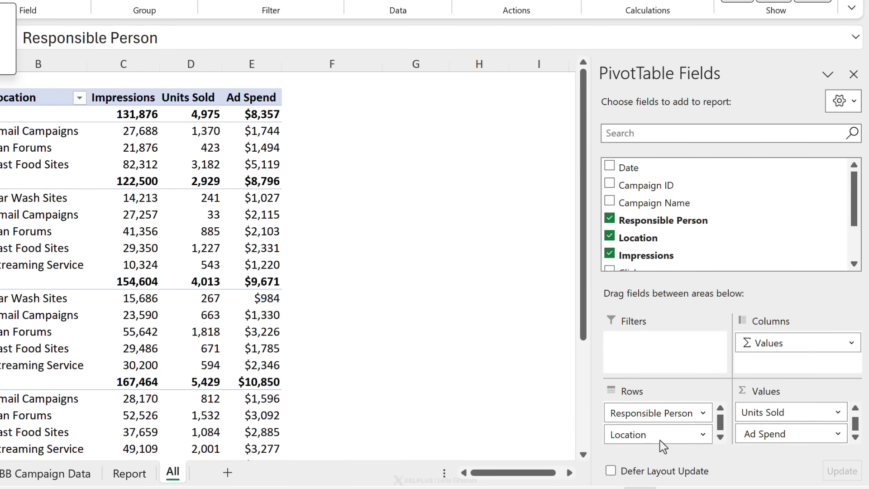
left_click(855, 408)
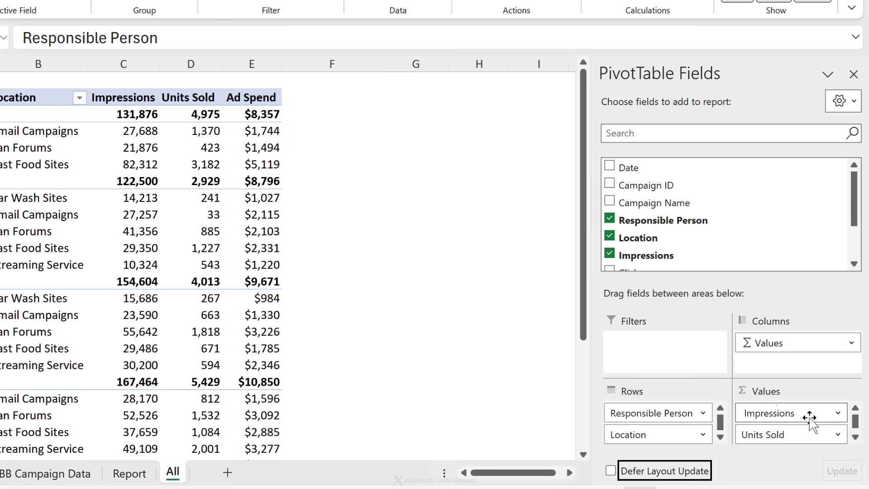
left_click(855, 438)
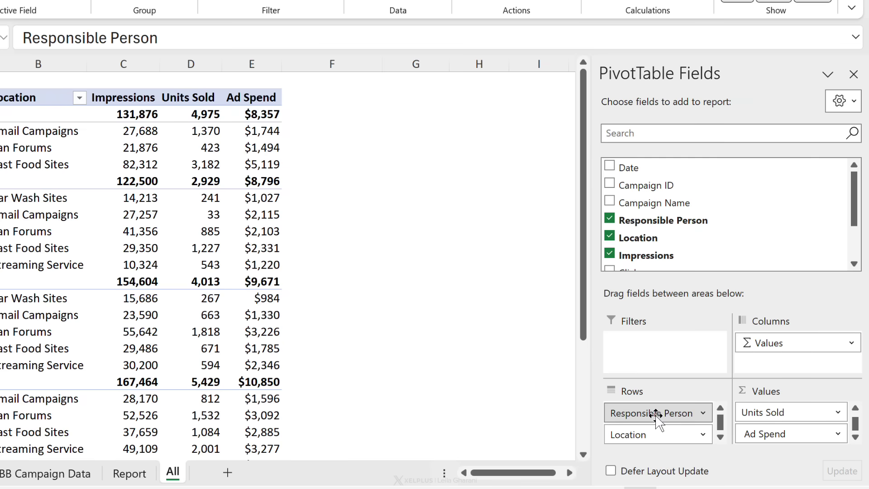
left_click_drag(654, 414, 671, 367)
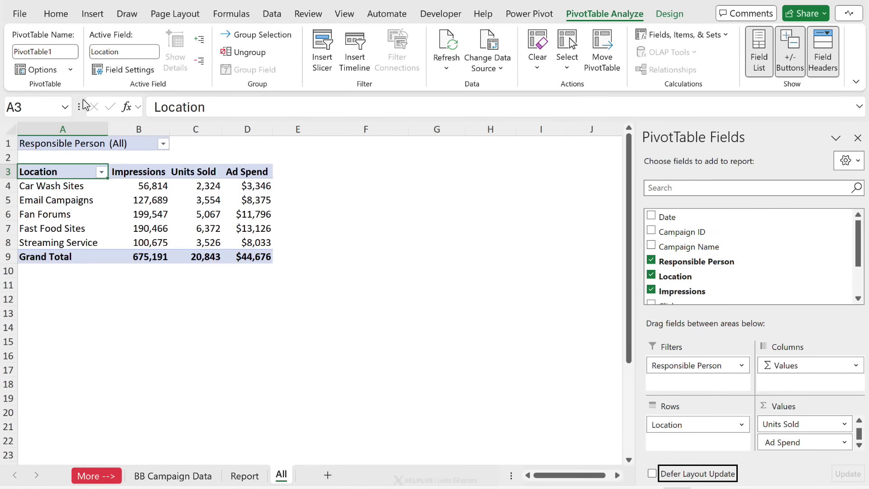
left_click(70, 70)
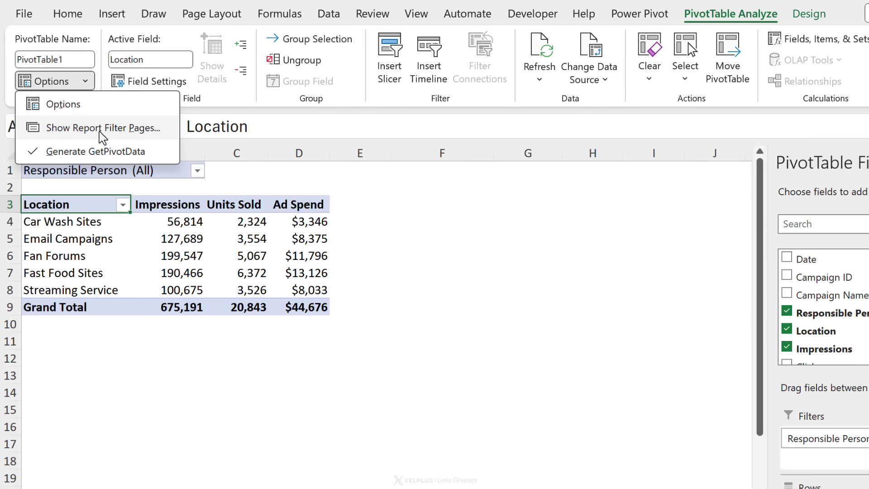
left_click(190, 182)
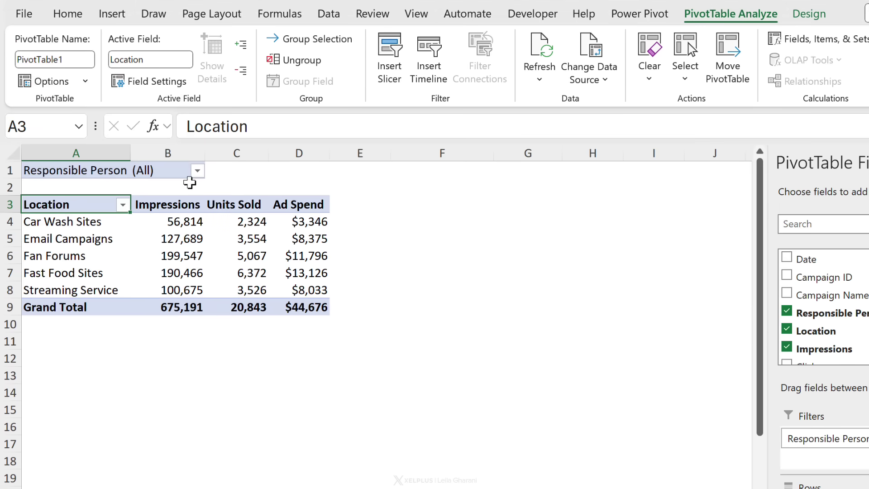
left_click(198, 170)
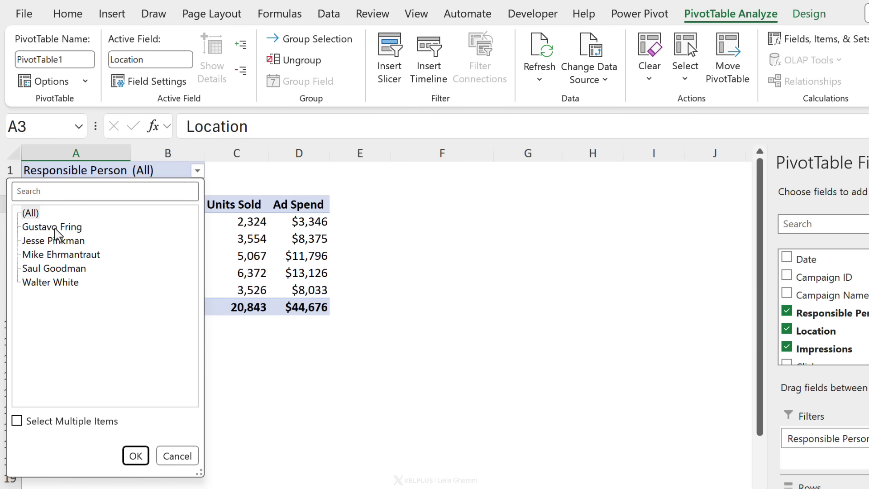
left_click(51, 227)
left_click(136, 455)
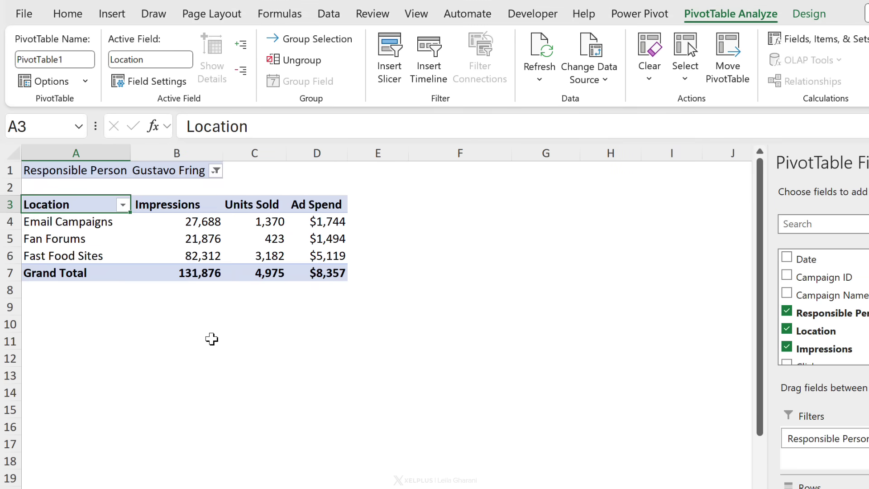
left_click(215, 172)
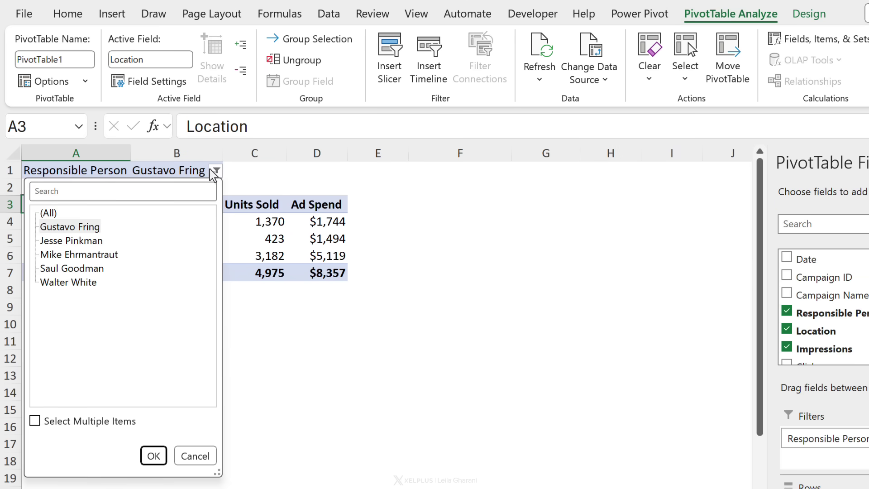
left_click(68, 282)
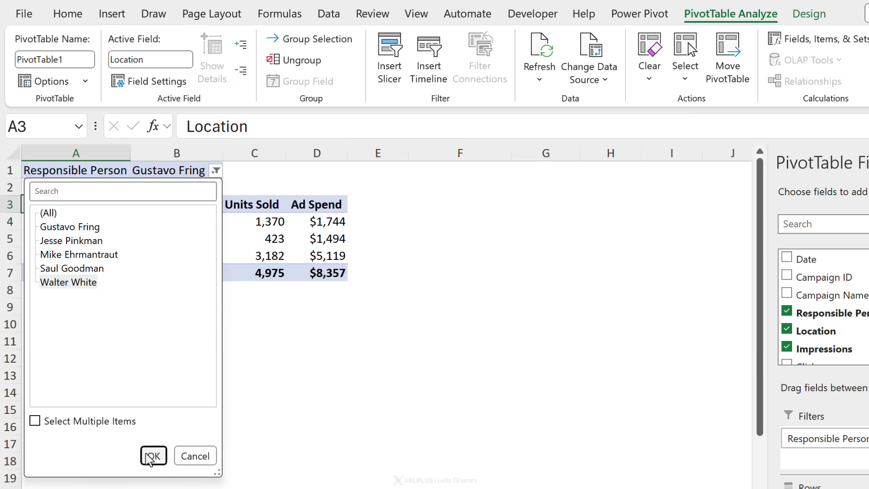
left_click(154, 456)
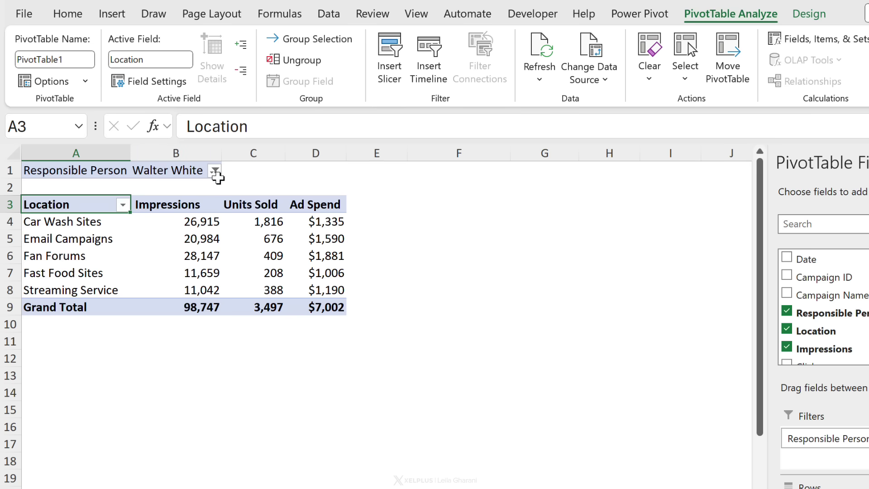
left_click(214, 170)
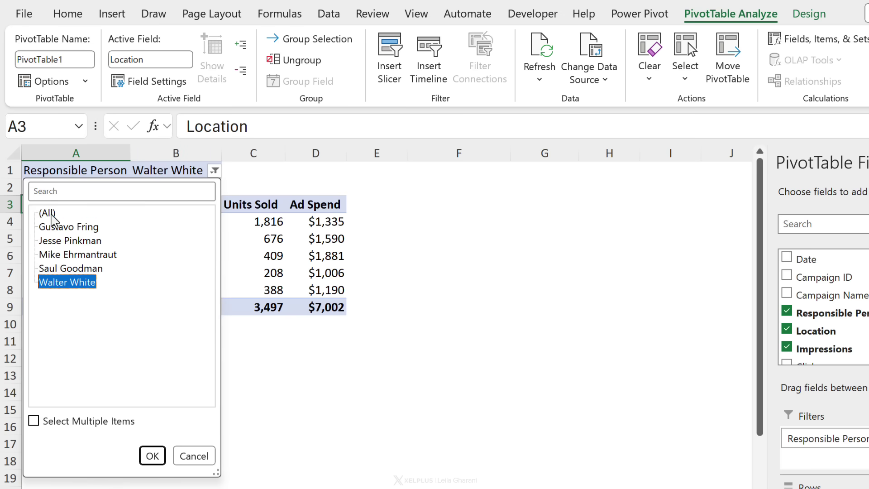
left_click(48, 213)
left_click(152, 456)
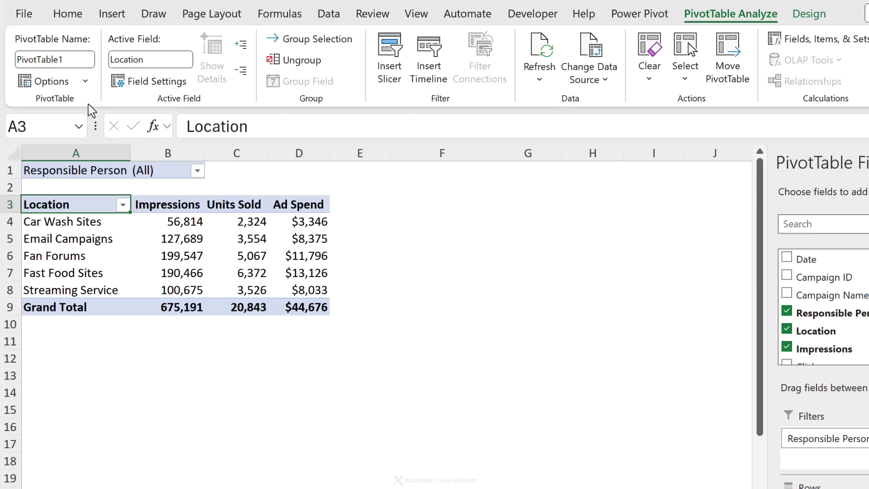
left_click(86, 82)
Run Show Report Filter Pages on Responsible Person, then view the Jesse Pinkman sheet.
left_click(97, 129)
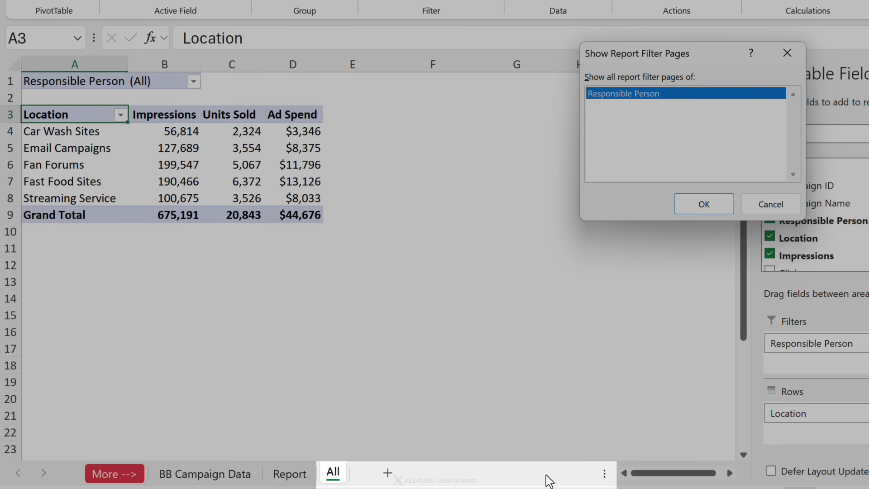
left_click(703, 204)
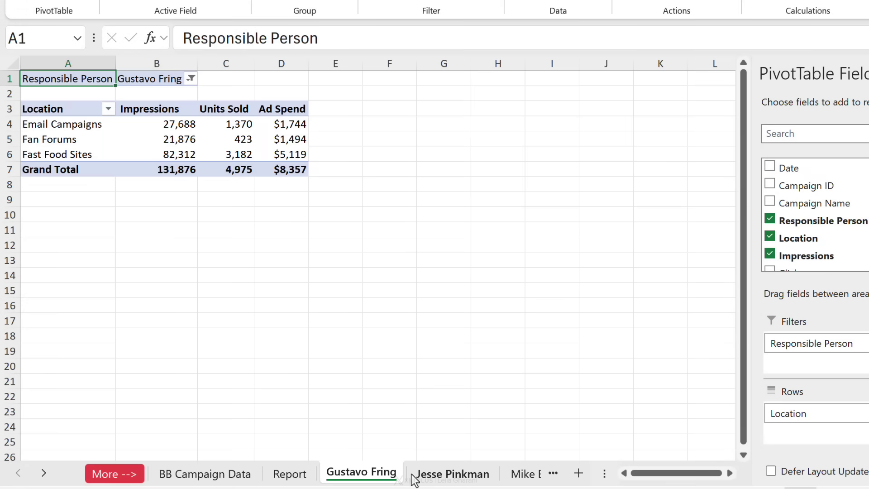
left_click(452, 473)
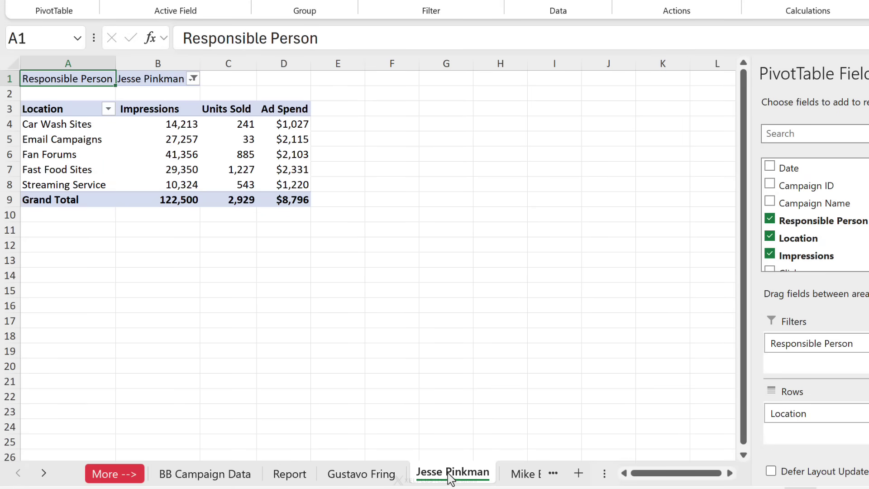
left_click(151, 80)
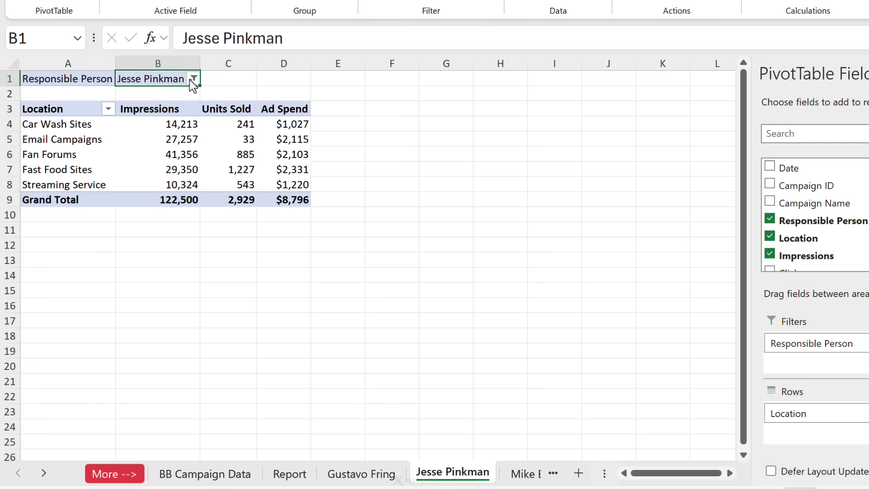